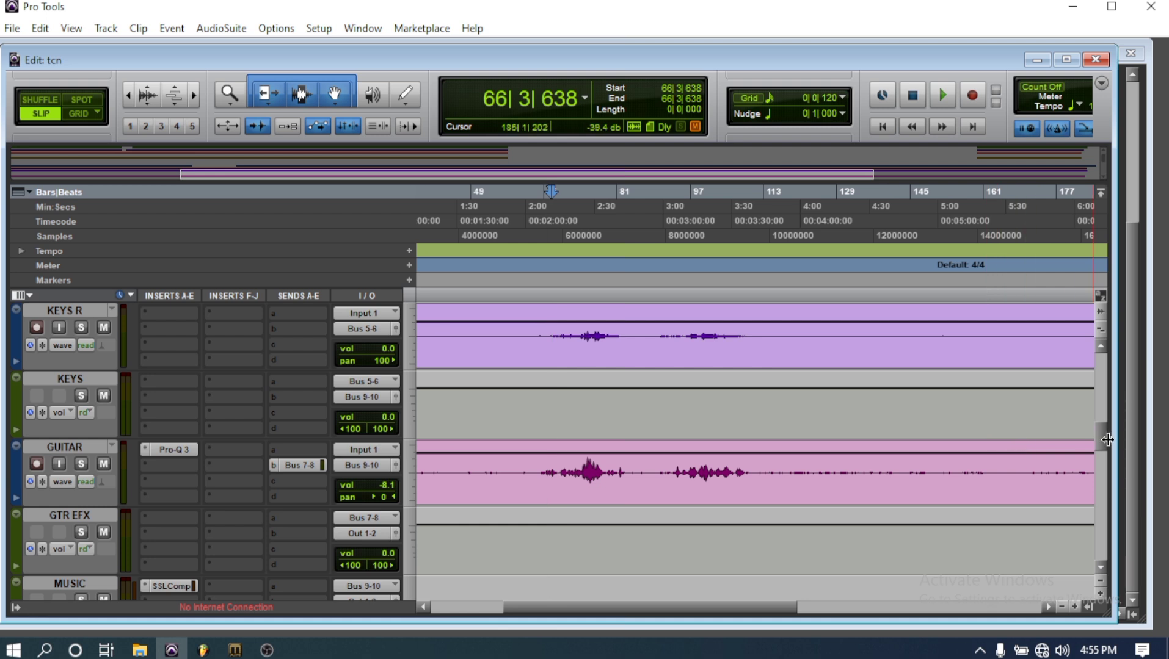
Step: Play the session from about bar 64 and again from about bar 101 to hear the guitar track, and stop playback
left_click_drag(1100, 443, 1098, 446)
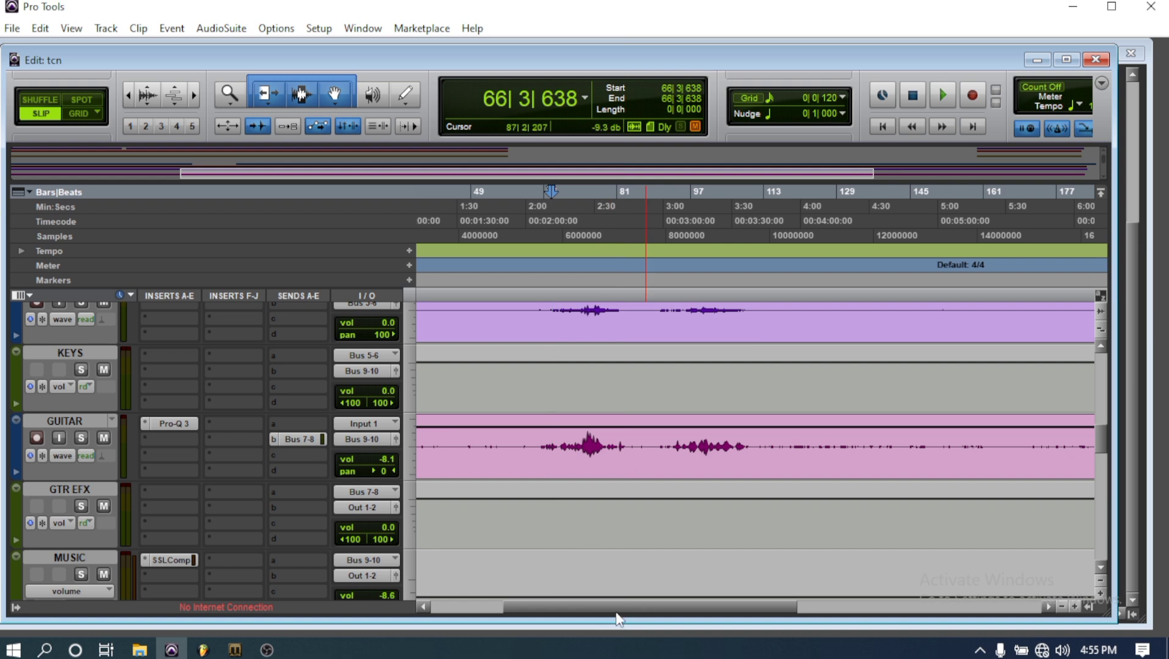
mouse_move(605, 603)
left_mouse_down()
mouse_move(569, 608)
mouse_move(594, 609)
left_mouse_up()
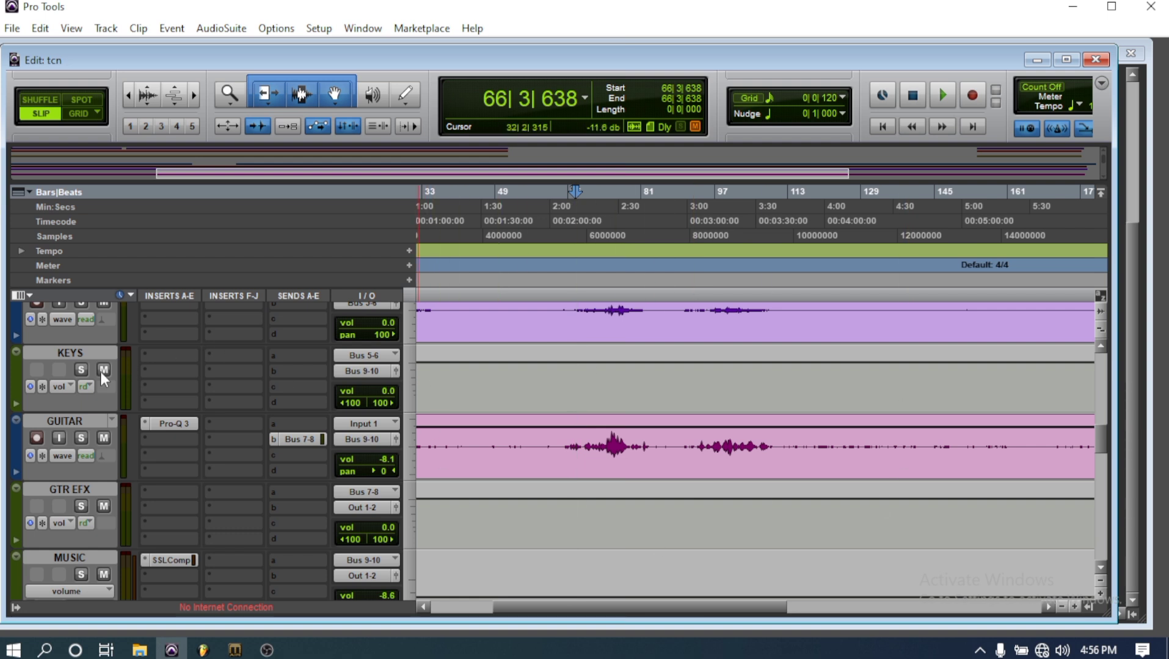
left_click_drag(536, 612, 532, 613)
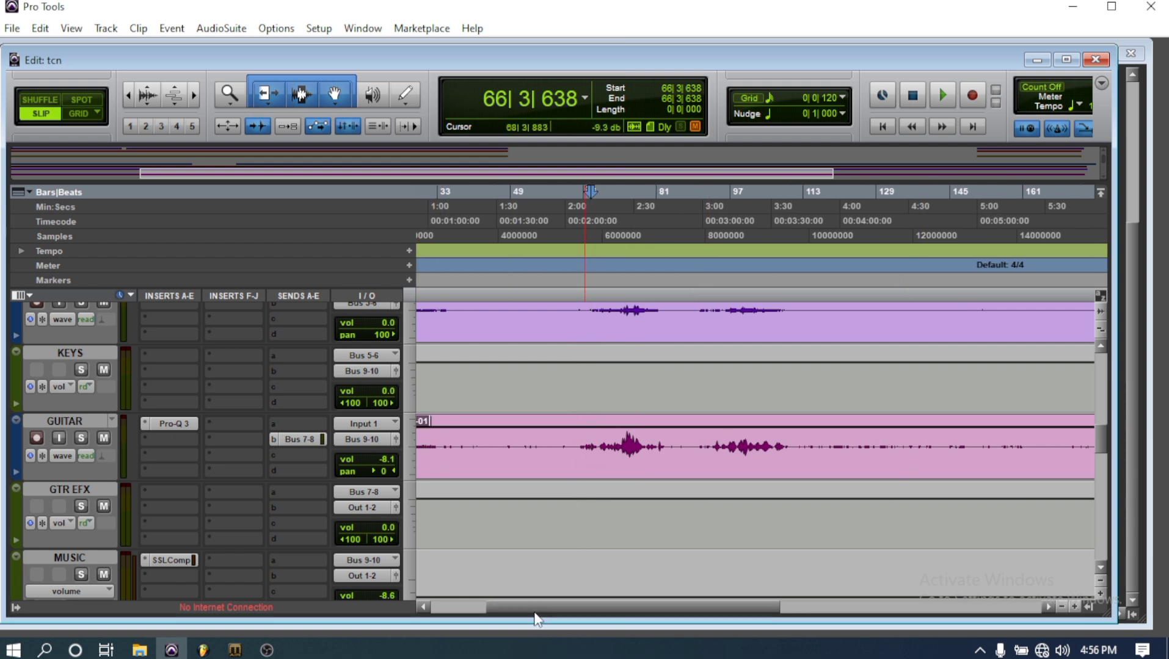
left_click(581, 202)
left_click(944, 95)
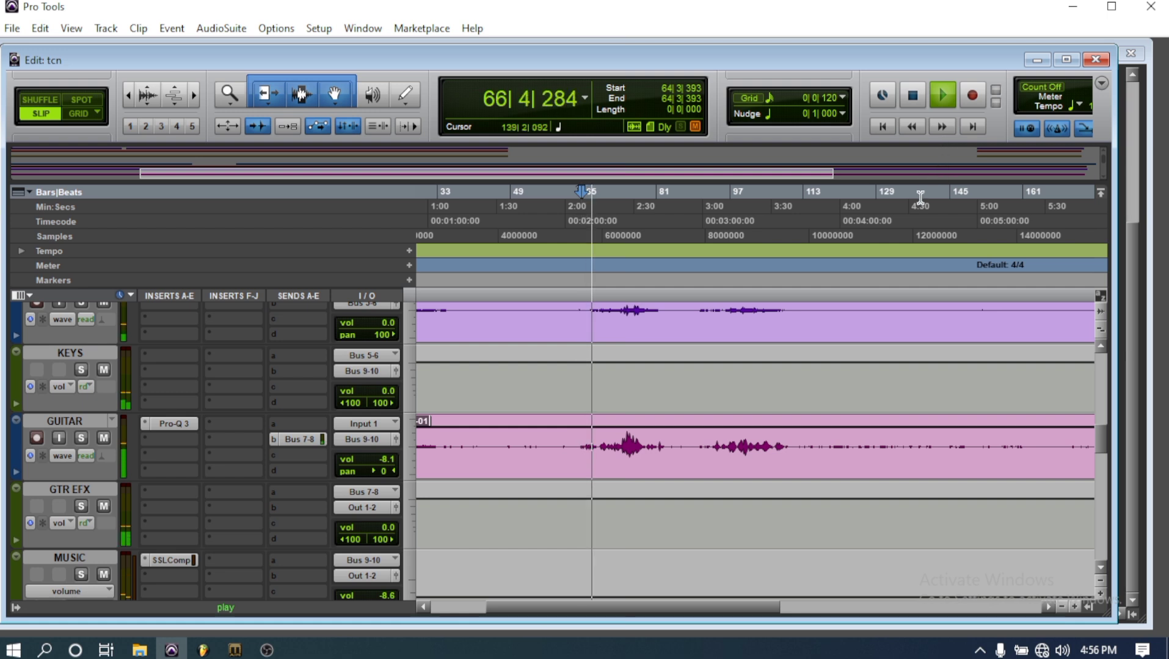
left_click(749, 195)
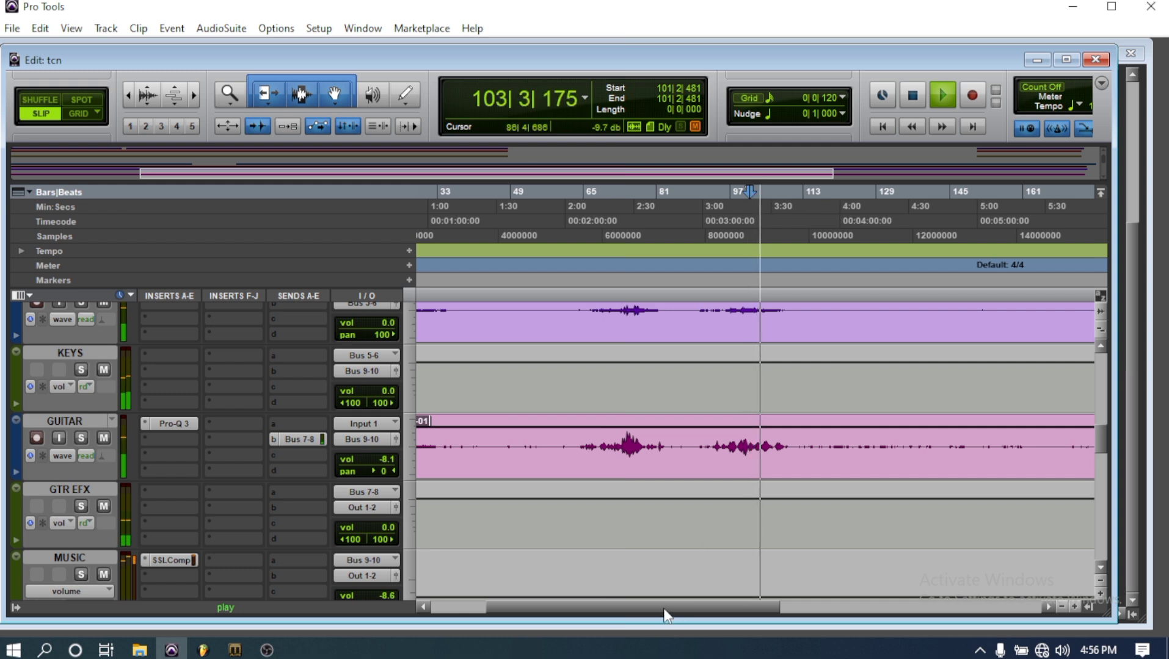
left_click_drag(662, 607, 704, 619)
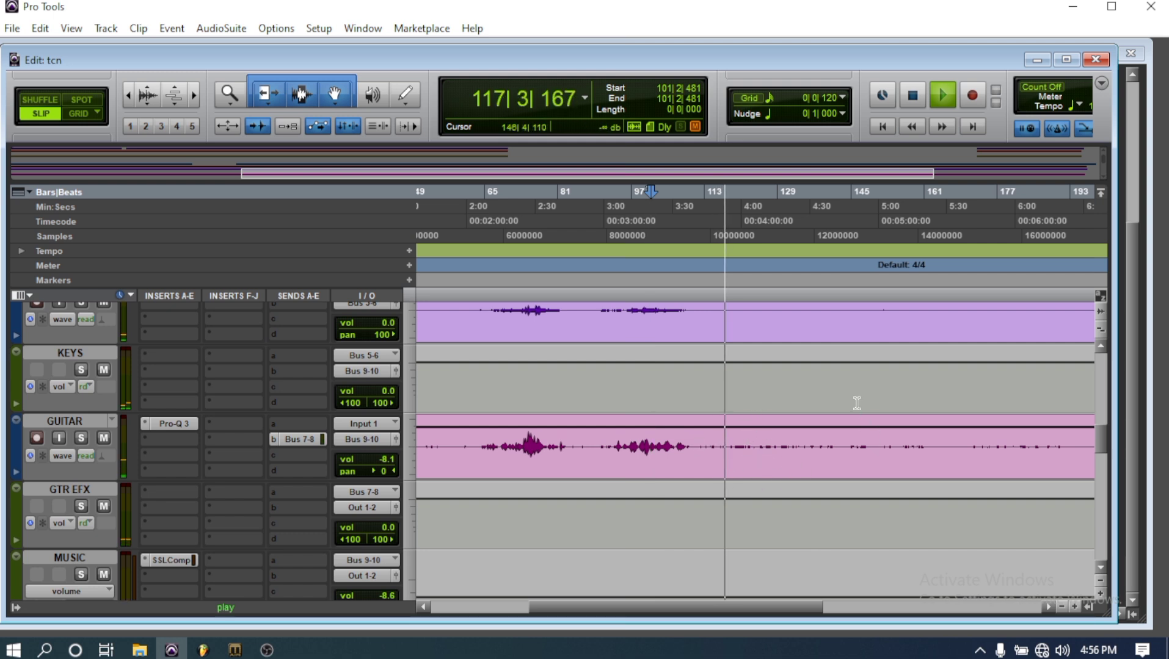
left_click(906, 91)
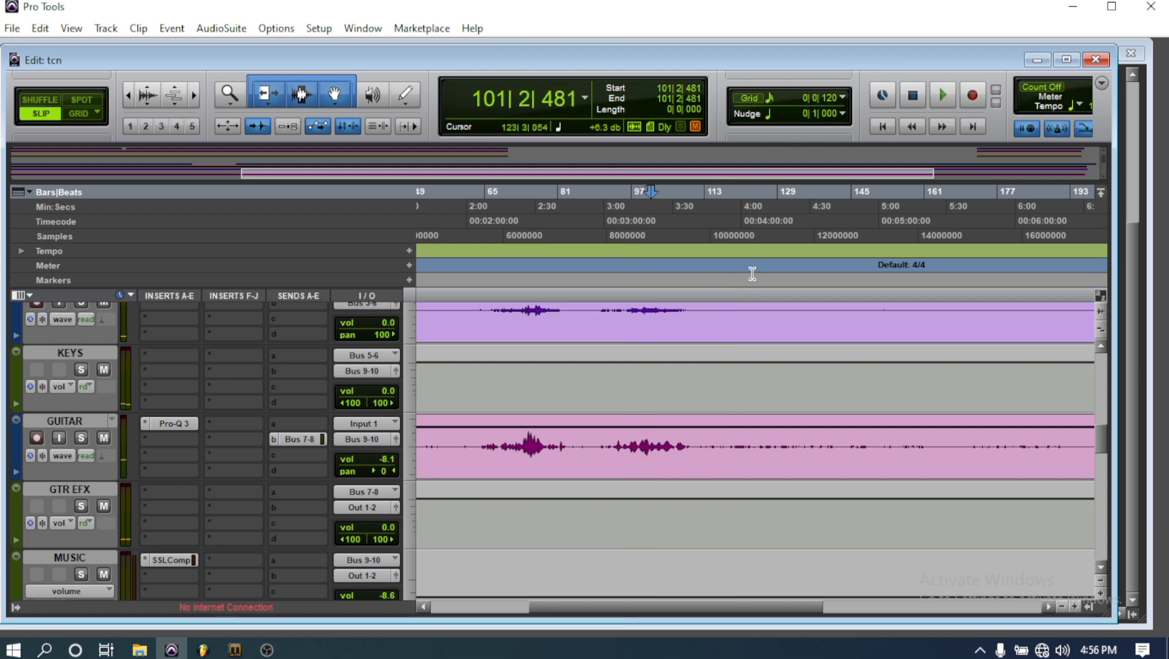
Step: Insert the CLA Guitars (mono/stereo) effect plug-in below Pro-Q 3 on the GUITAR track
left_click(157, 438)
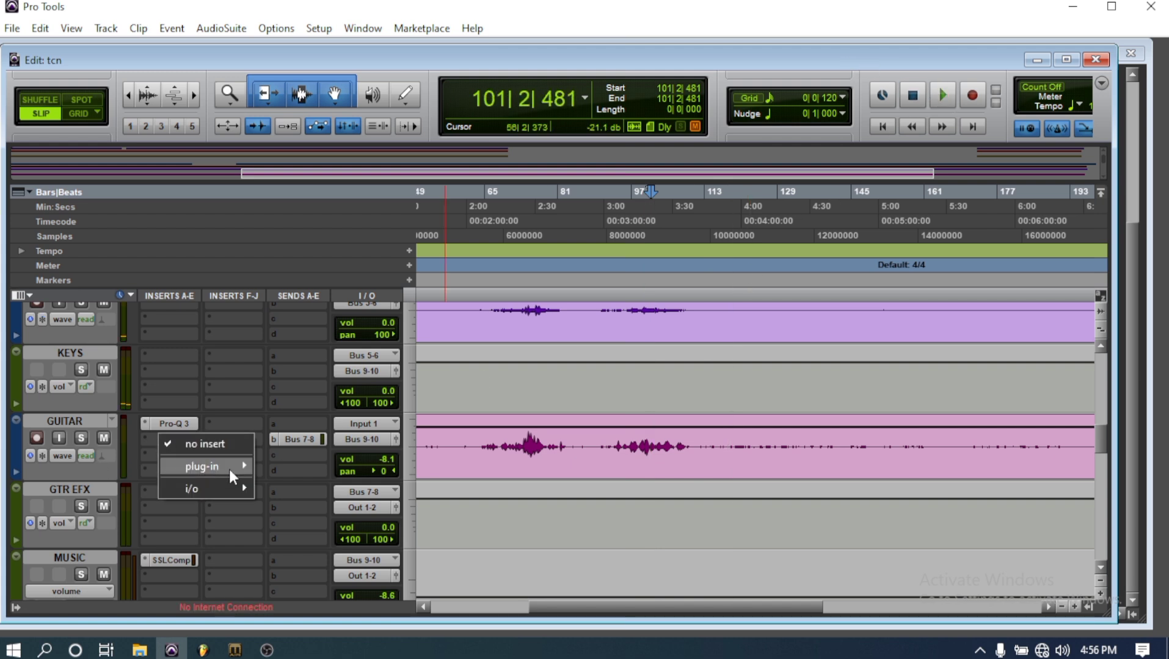
mouse_move(225, 468)
mouse_move(295, 435)
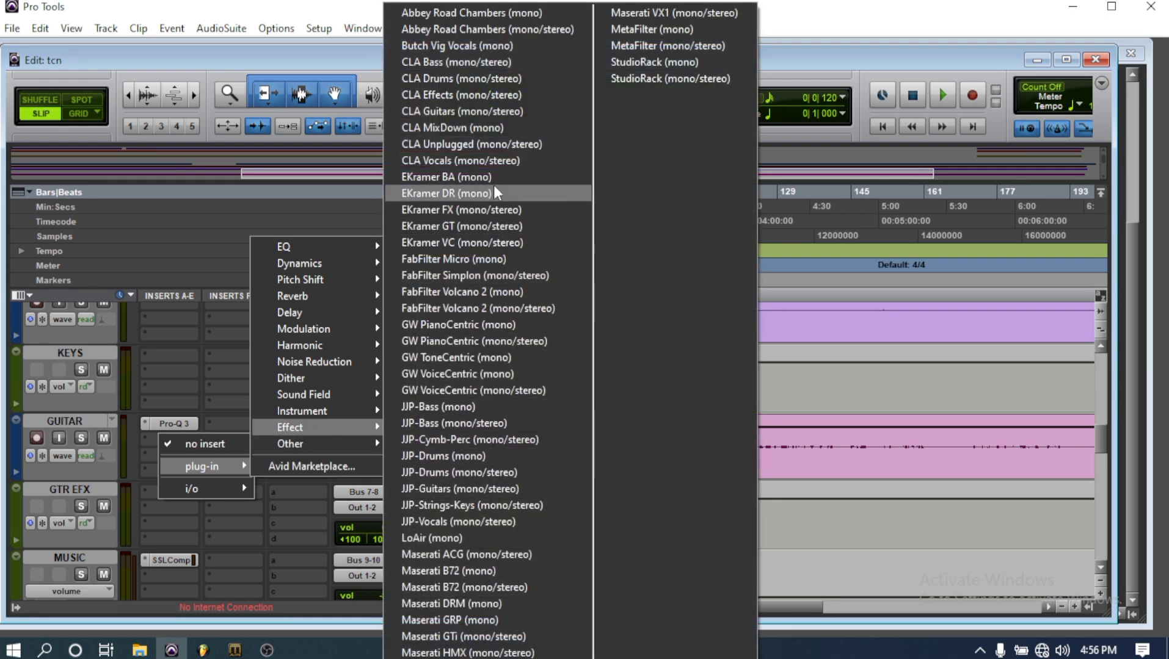
left_click(446, 111)
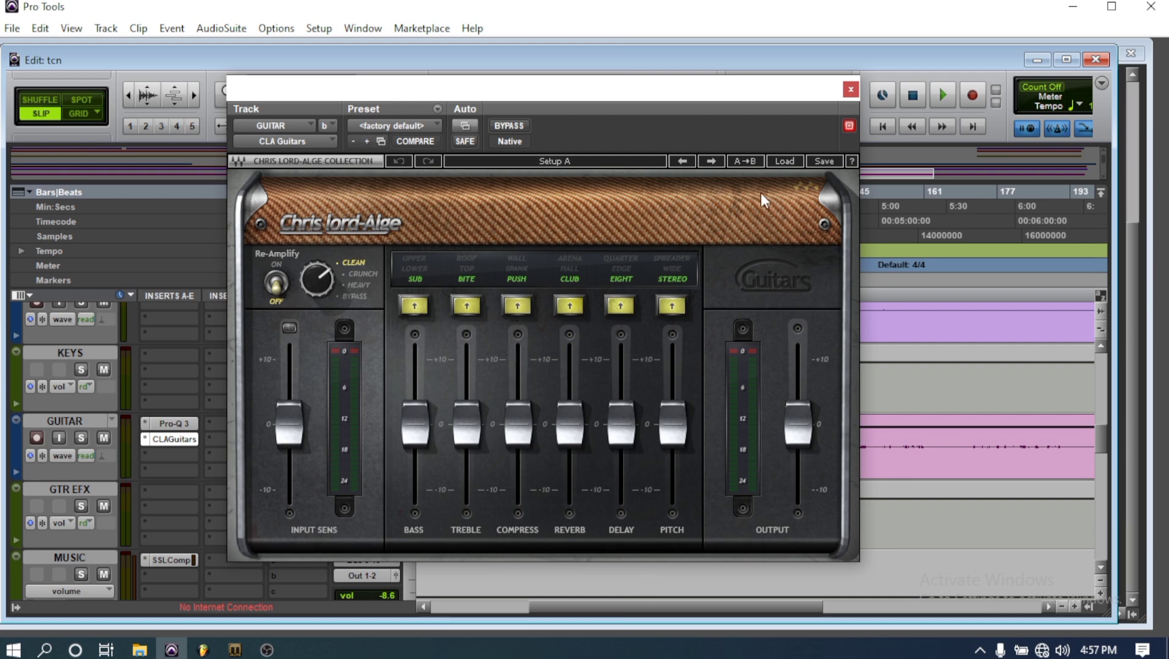
Step: Load the Electric - Cleartone factory preset in the CLA Guitars plug-in
left_click(781, 160)
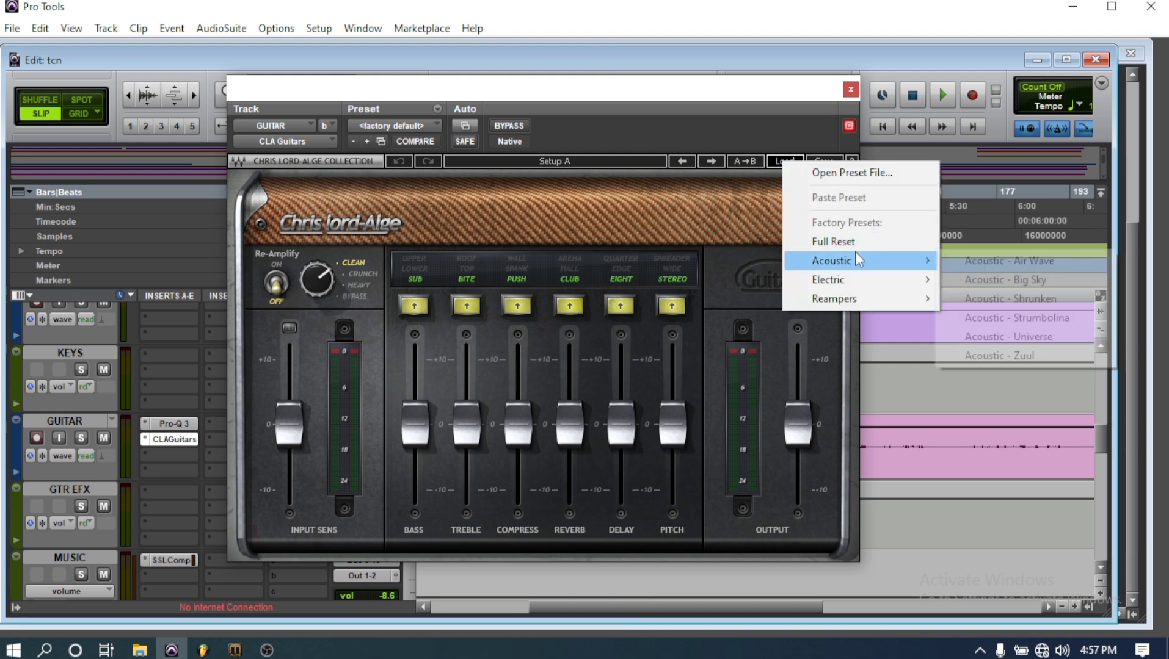
mouse_move(862, 282)
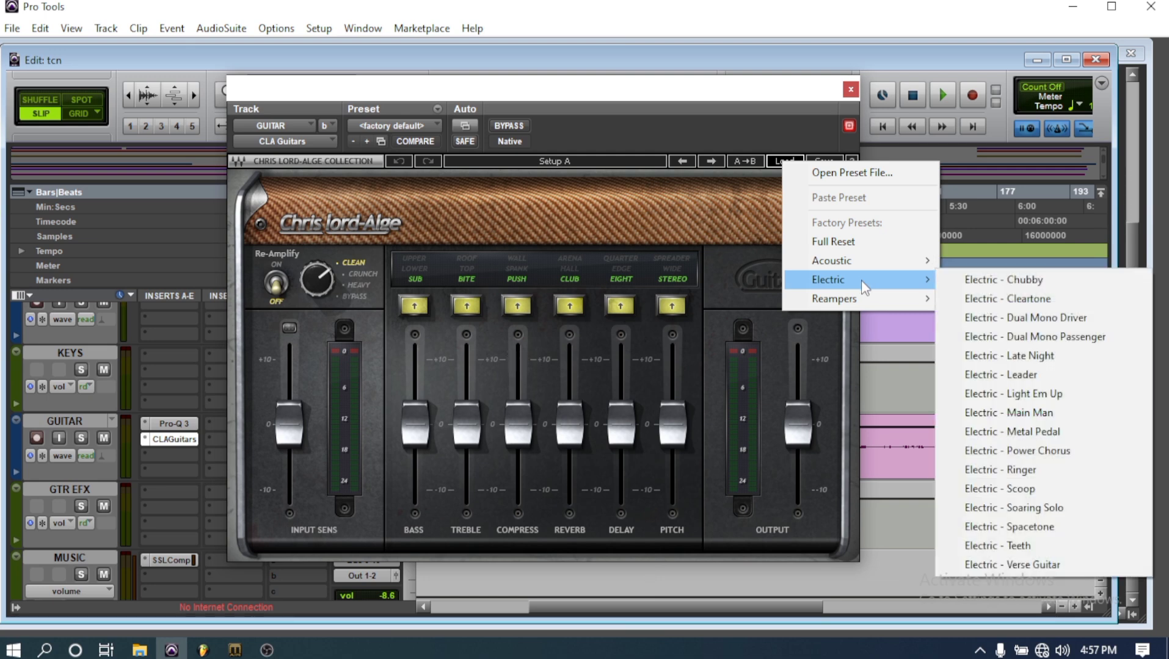
left_click(1038, 300)
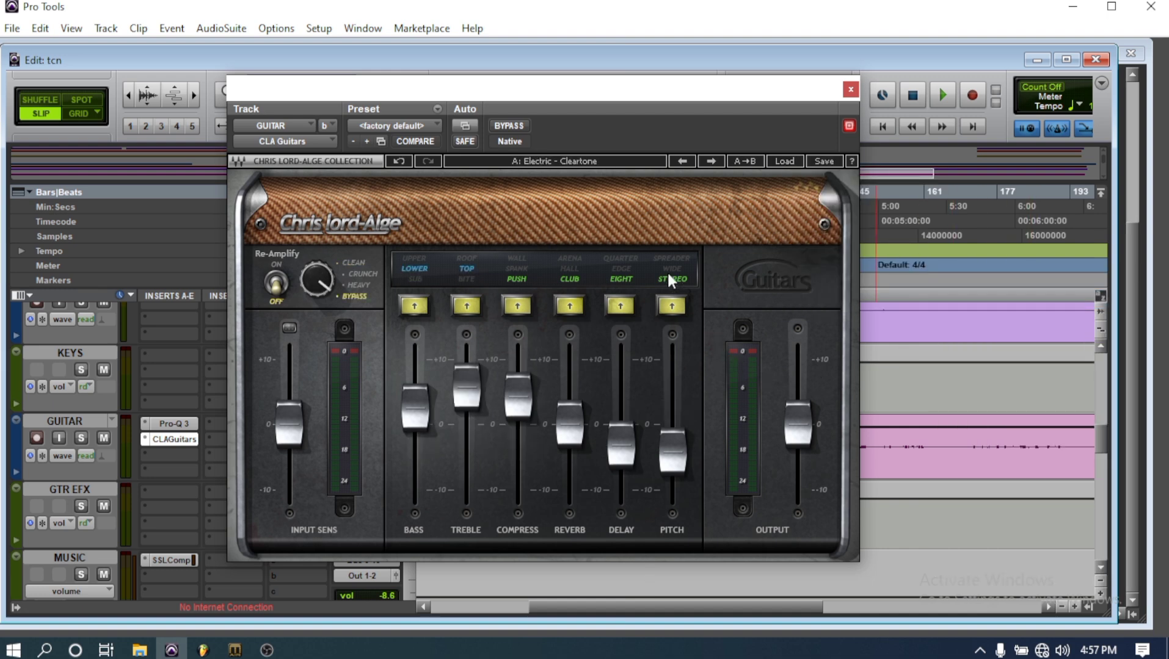
Step: Play the session from about bar 101 and set the CLA Guitars amp mode to Clean
left_click_drag(593, 96, 636, 482)
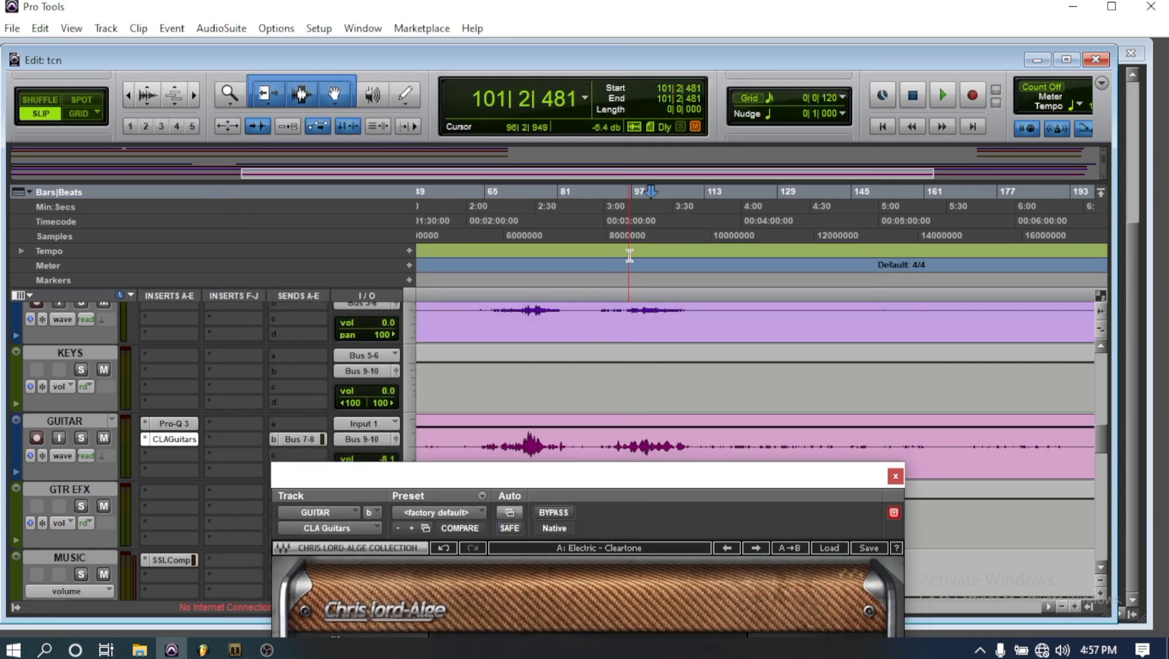
left_click(946, 97)
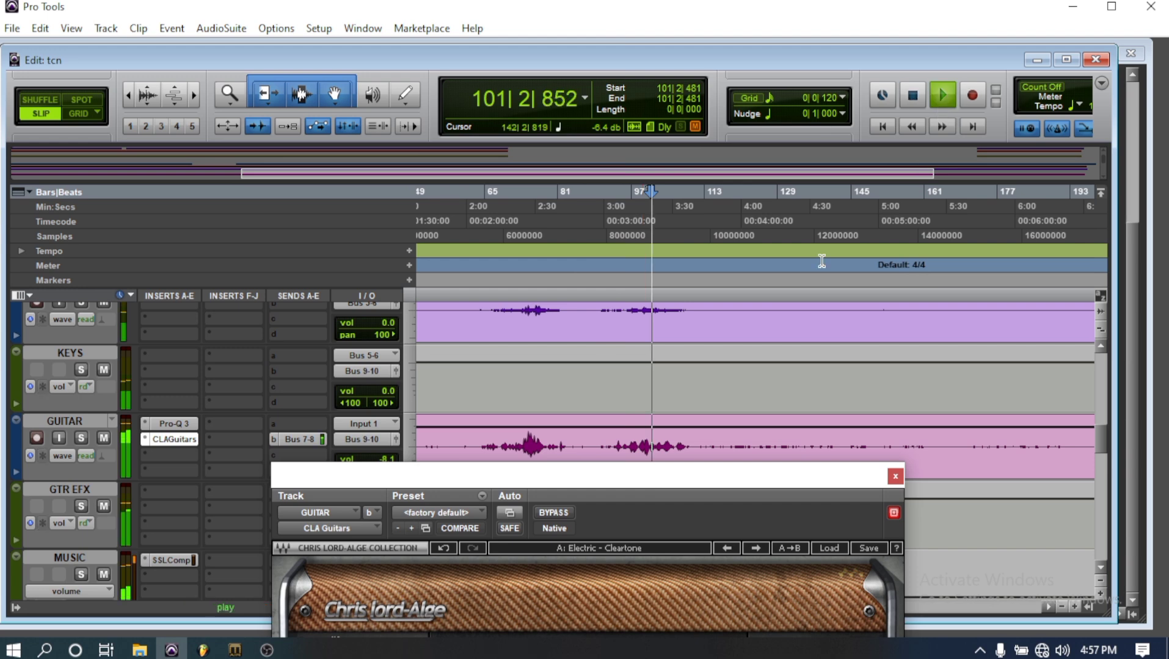
left_click_drag(633, 477, 625, 238)
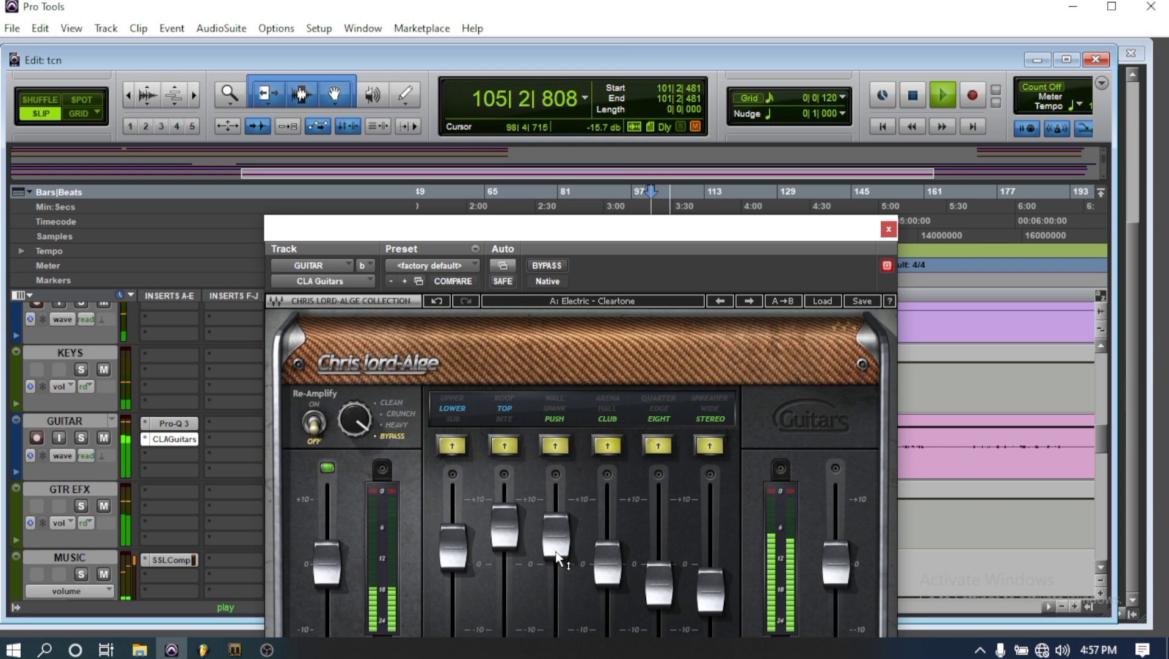
left_click(352, 418)
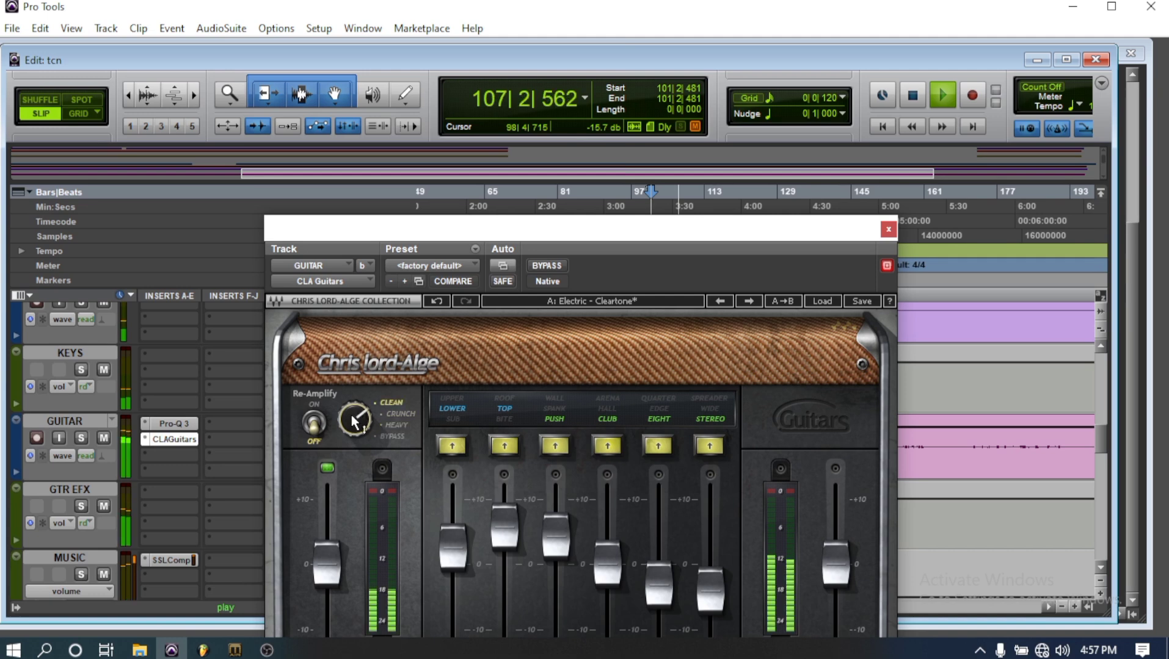
left_click_drag(581, 236, 572, 155)
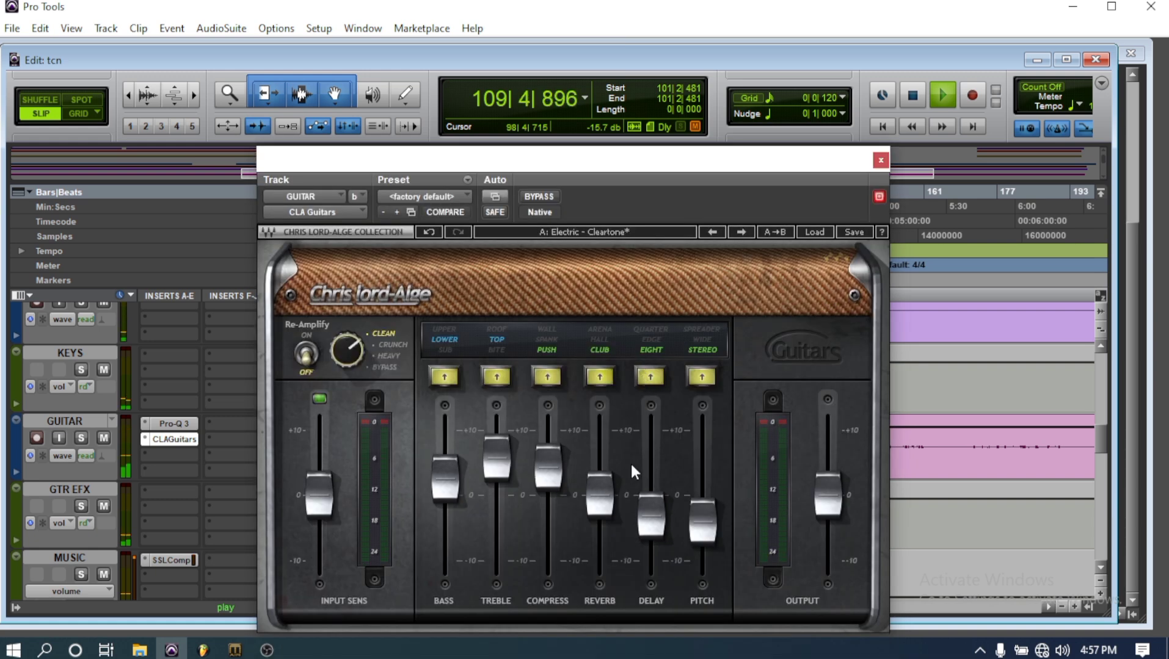
Step: Set the CLA Guitars delay to -1.6, switch the reverb type to Hall and raise the reverb level slightly
mouse_move(647, 523)
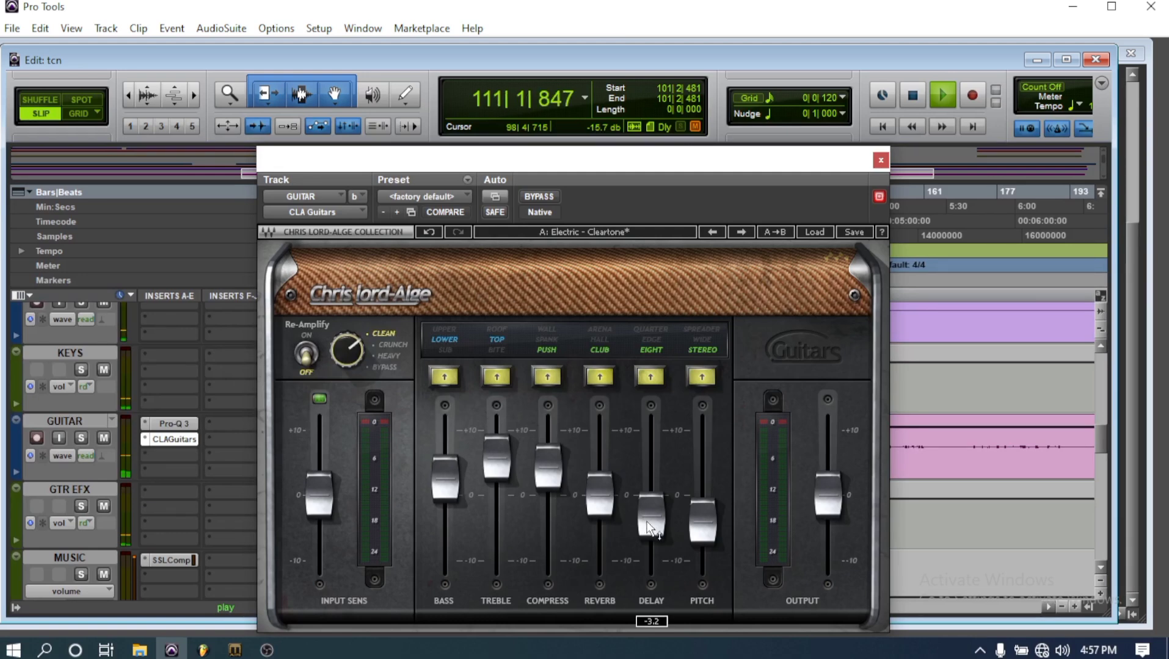
left_click_drag(652, 526, 652, 516)
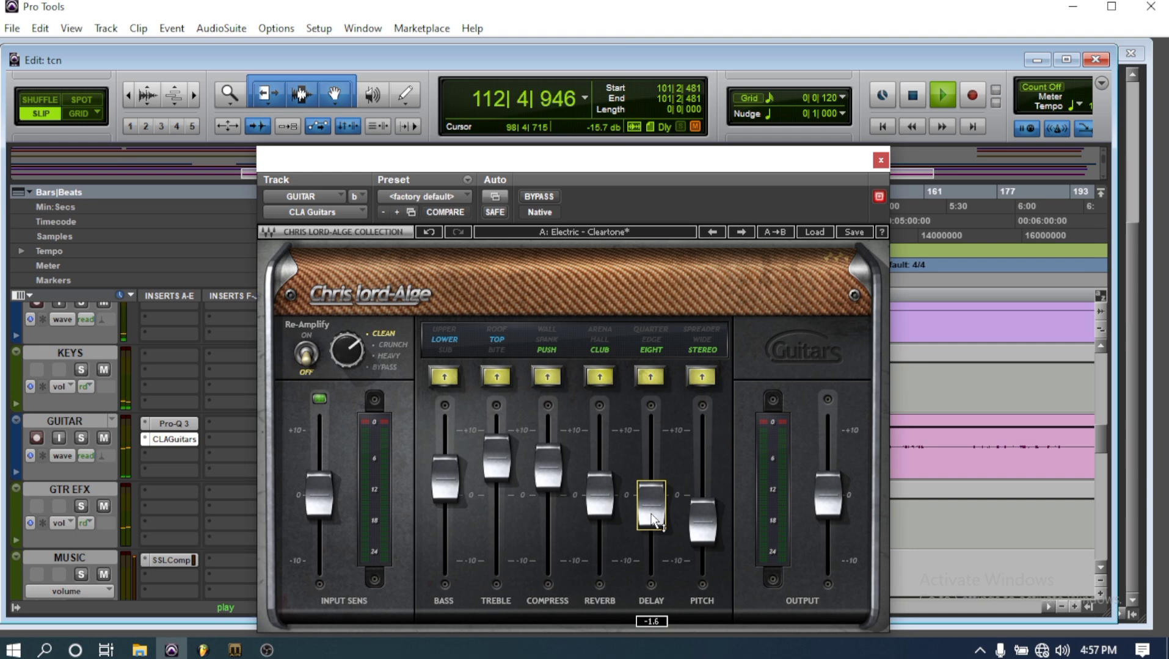
left_click(598, 329)
left_click(601, 376)
left_click_drag(602, 484, 605, 470)
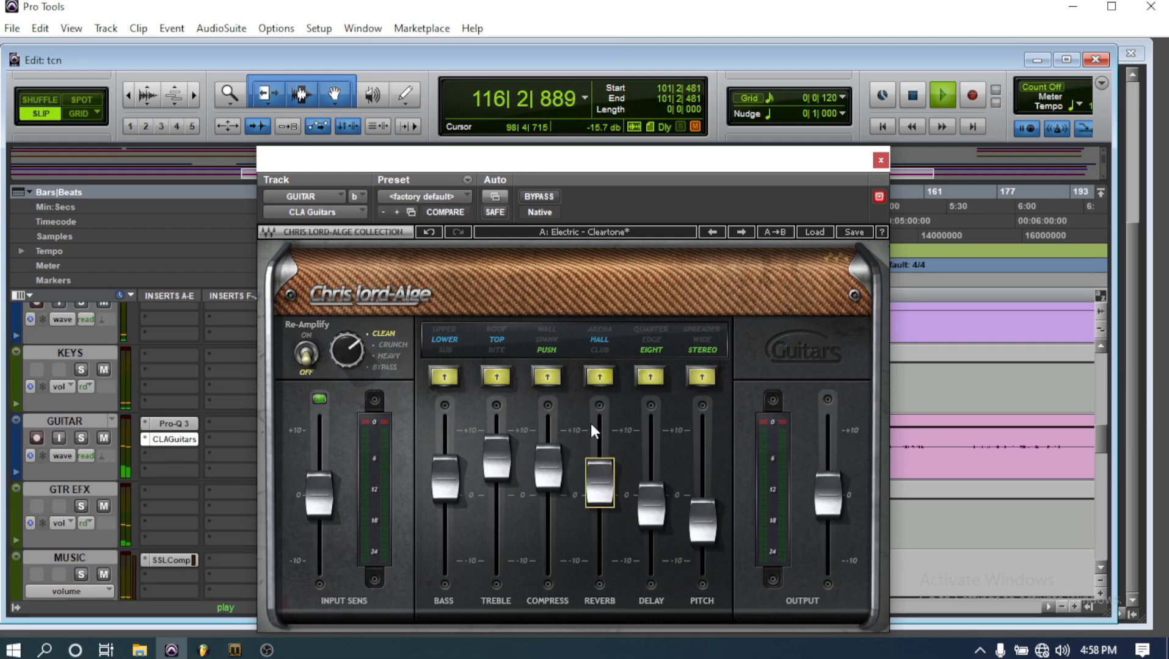
Step: Listen to the processed guitar from about bar 68 and stop playback
mouse_move(592, 478)
left_click_drag(592, 164, 451, 243)
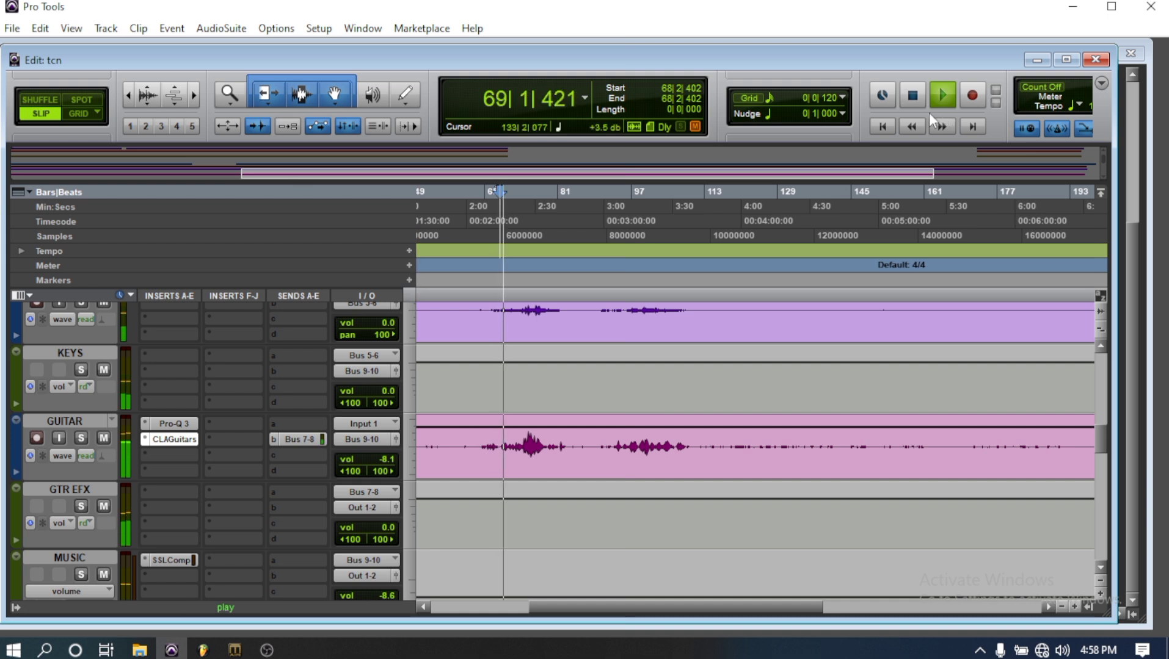
left_click(910, 105)
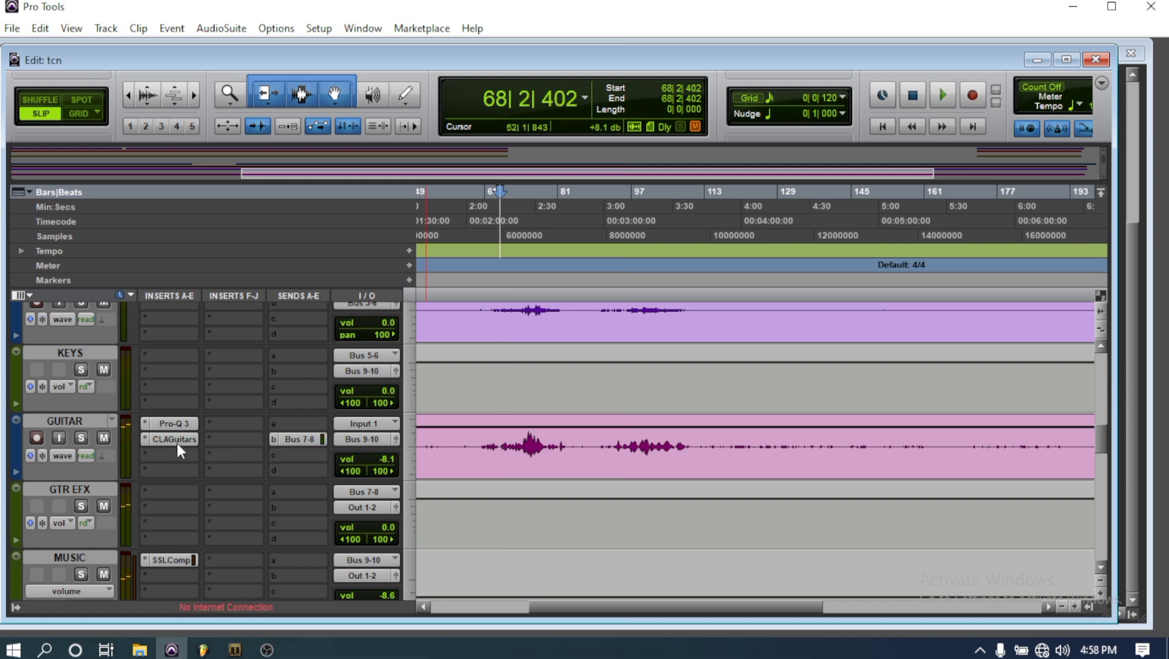
Step: Enable the Output parameter of CLA Guitars on the GUITAR track for automation and close the plug-in window
left_click(176, 440)
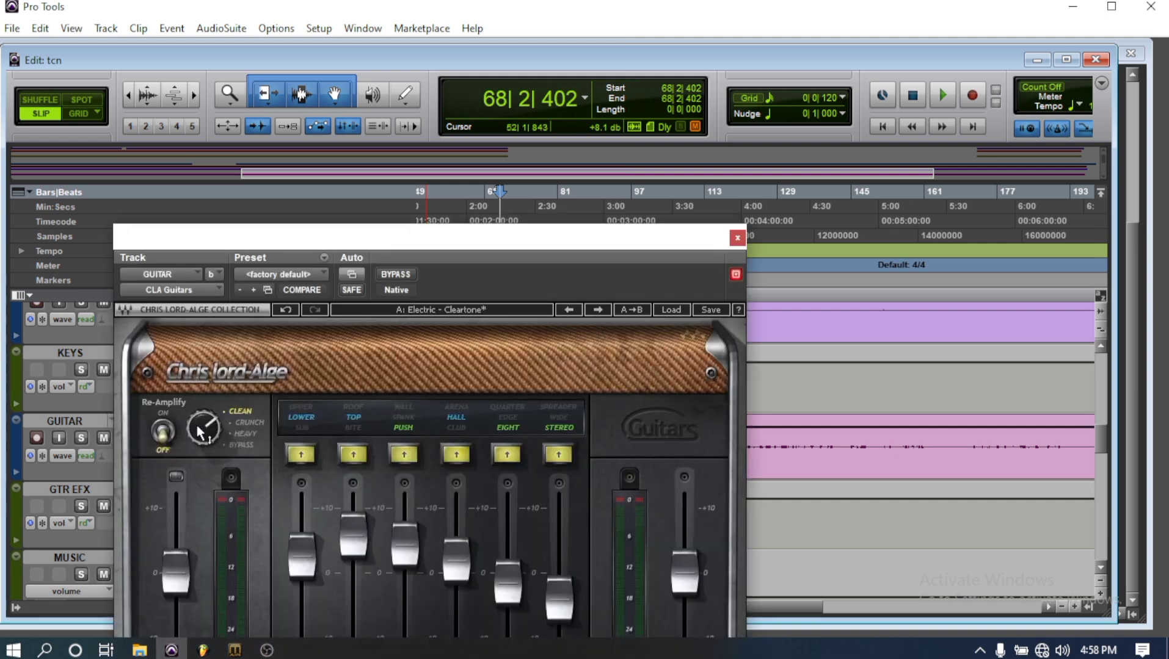
left_click_drag(379, 249, 440, 107)
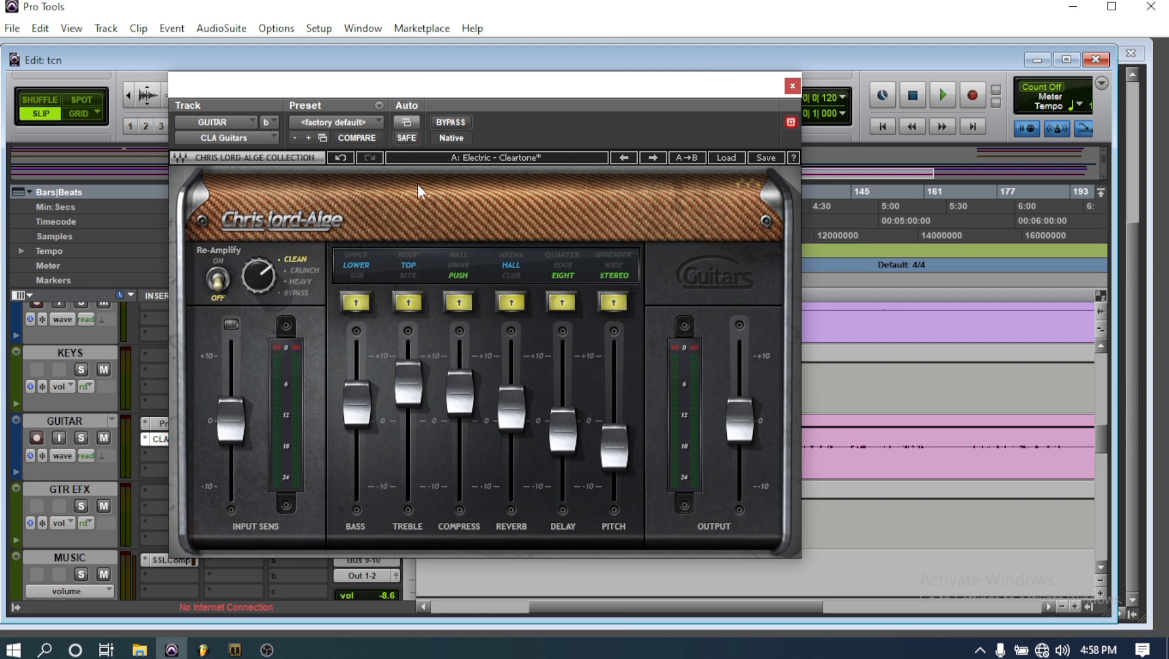
left_click(406, 123)
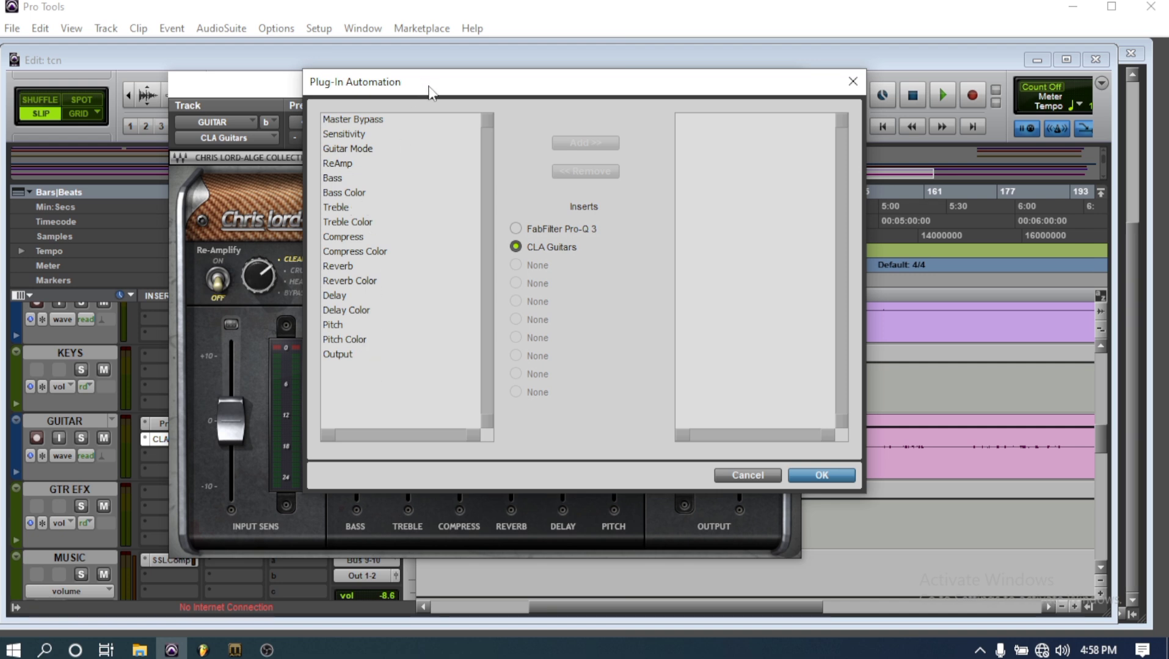
left_click_drag(431, 91, 503, 96)
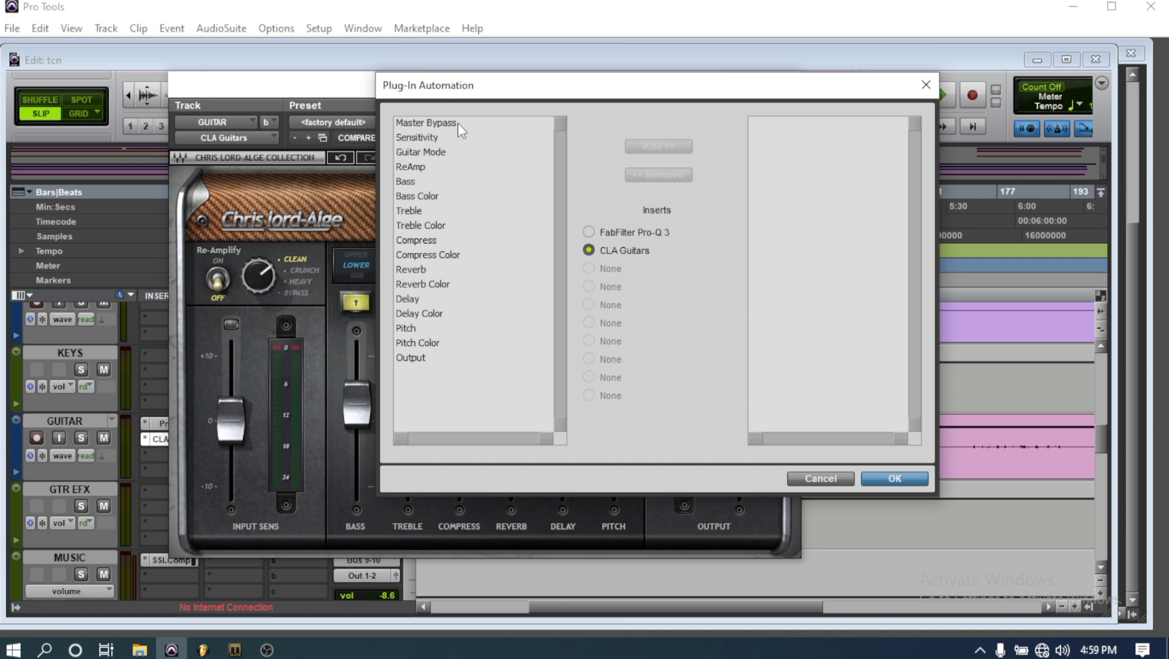
double_click(416, 360)
left_click(893, 478)
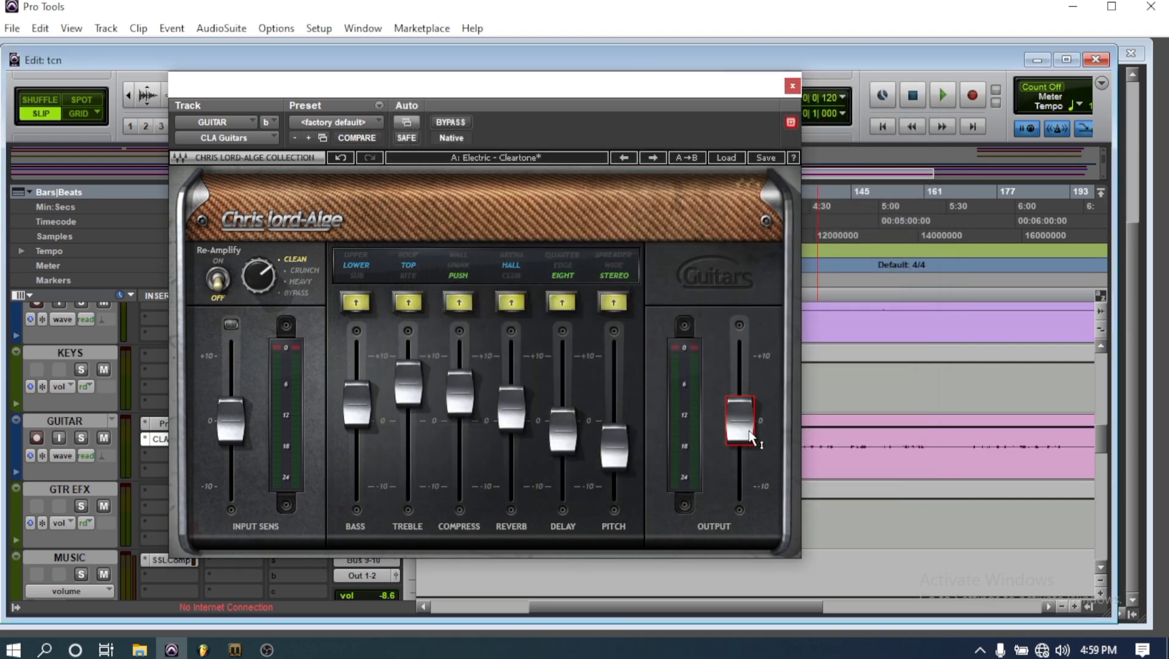
left_click_drag(581, 136, 293, 127)
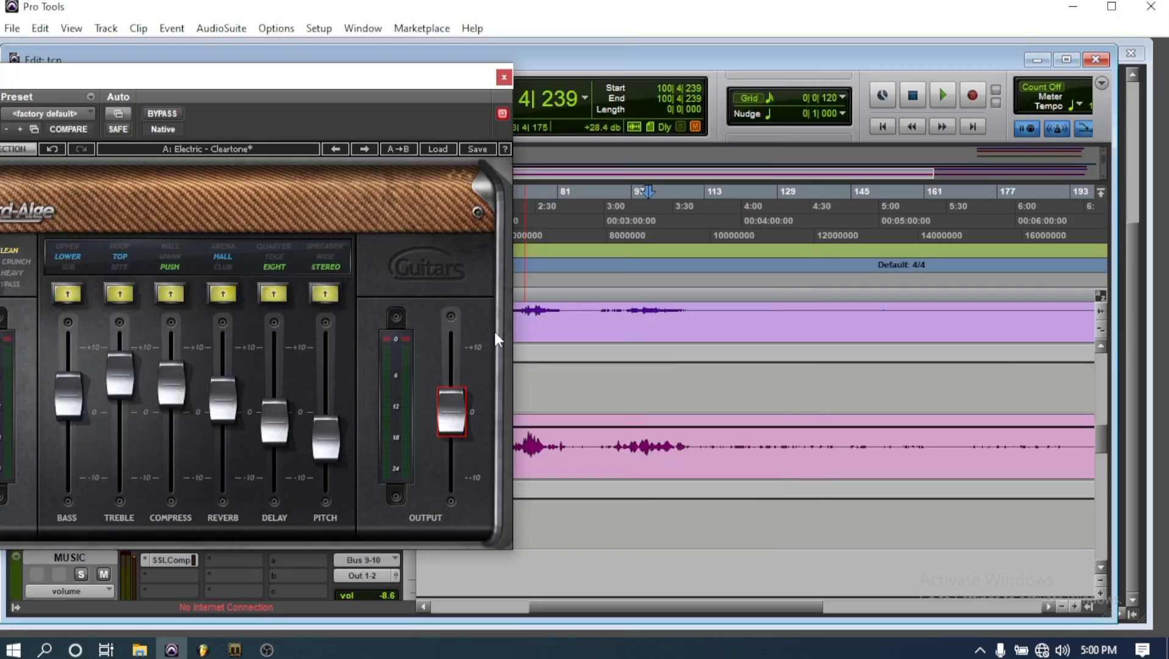
left_click(502, 78)
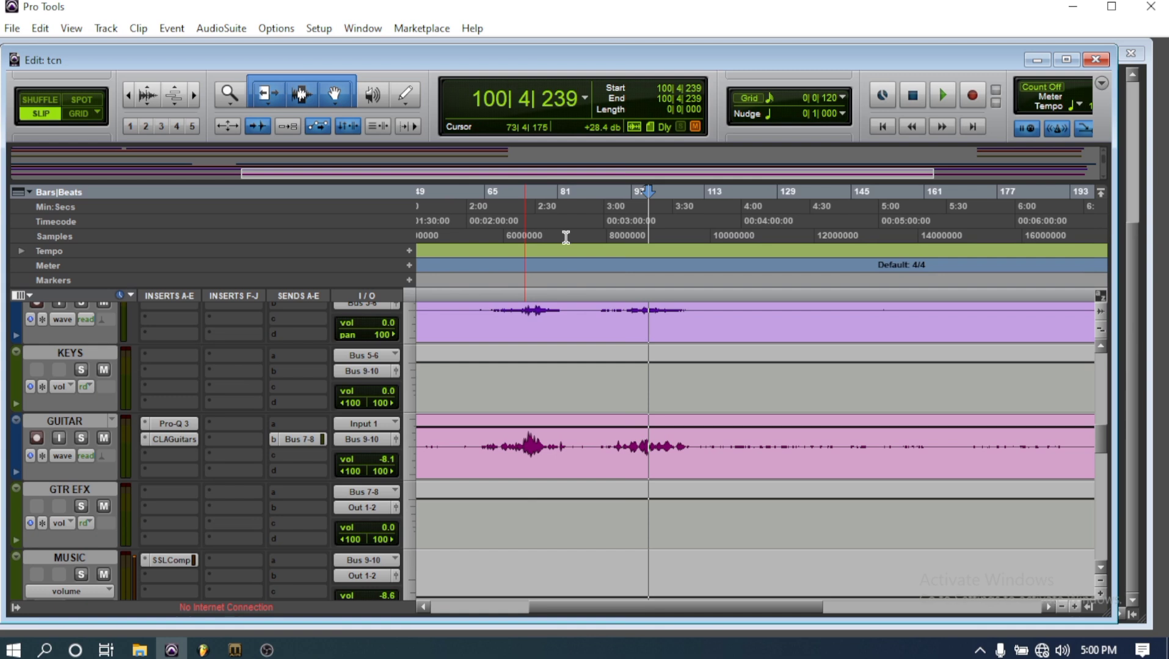
Step: Switch the GUITAR track view to the CLA Guitars Output automation, and after that to the volume automation
left_click(66, 457)
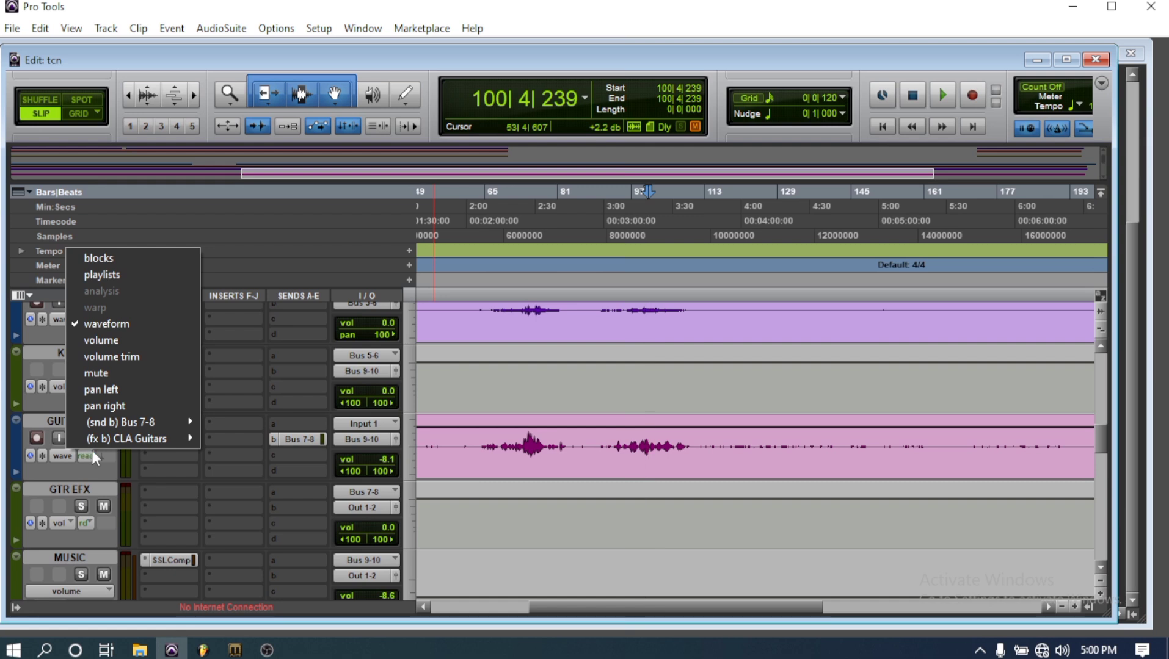
mouse_move(100, 442)
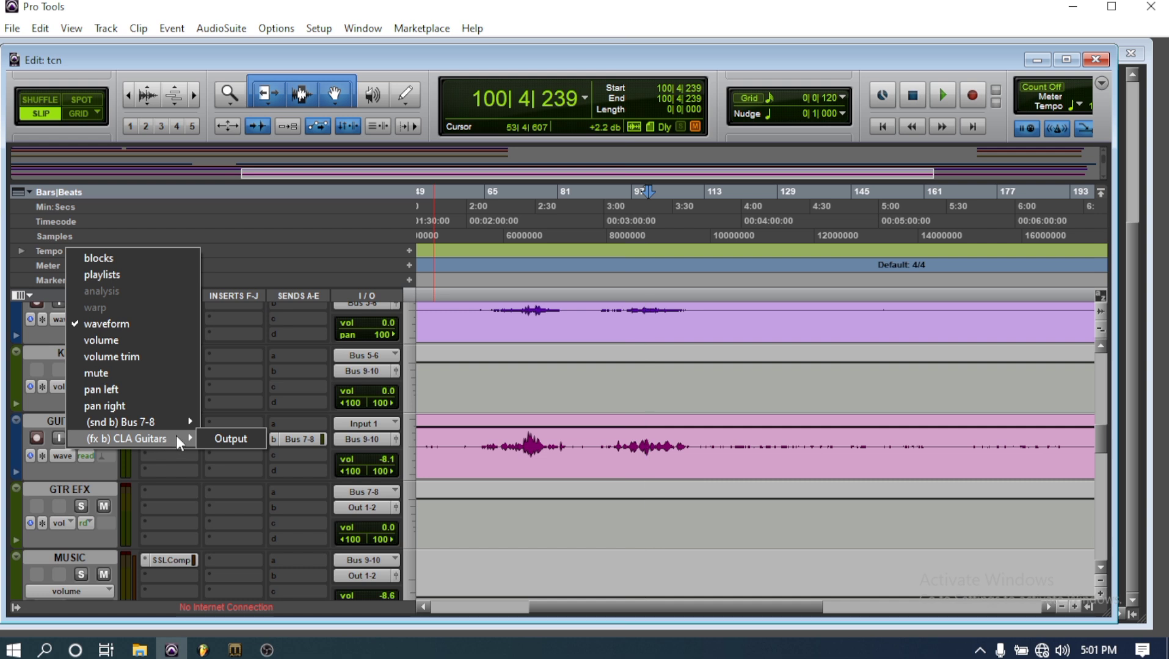
left_click(211, 435)
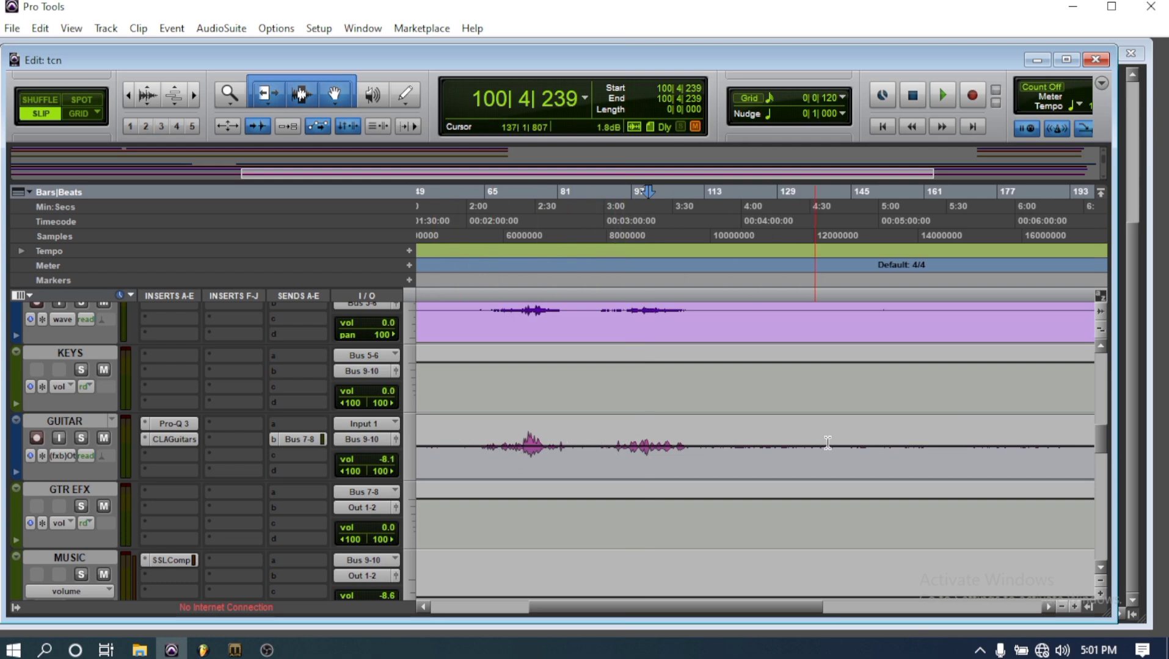
left_click(66, 458)
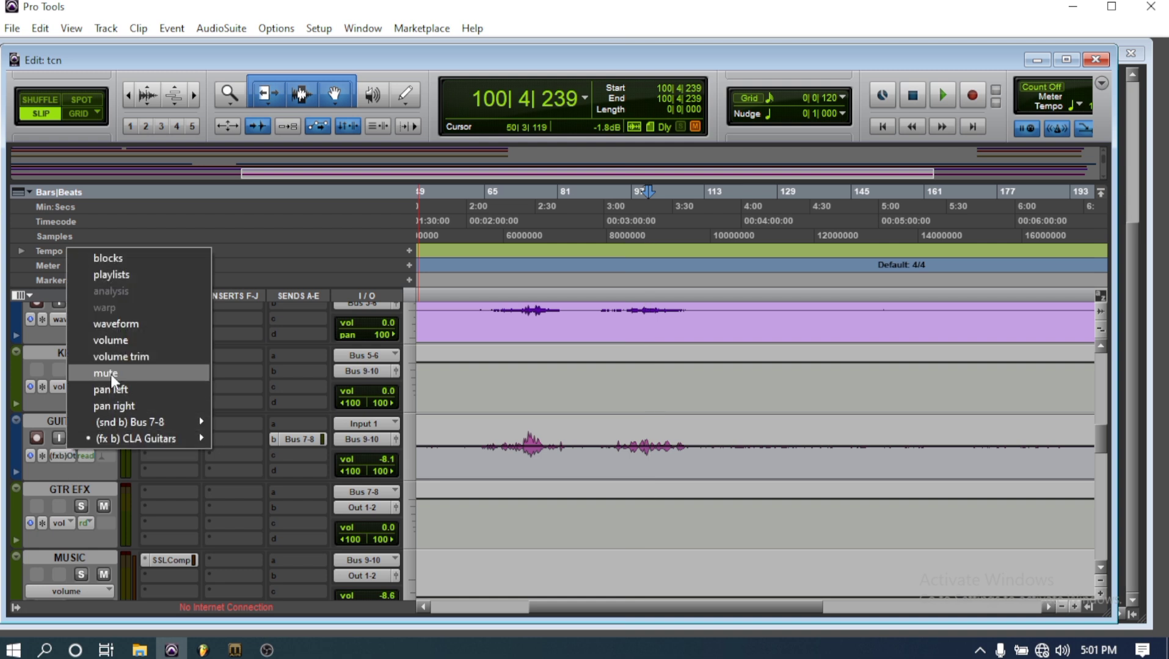
left_click(111, 340)
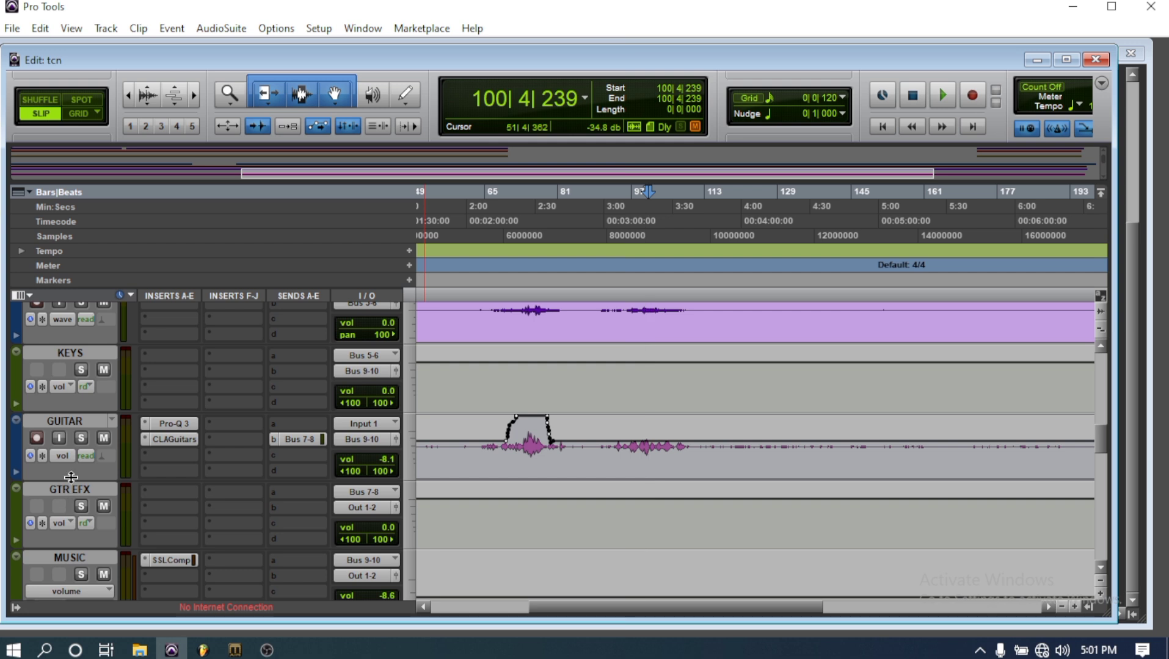
Step: Show the GUITAR track's CLA Guitars Output automation and add pairs of breakpoints with the Pencil tool around bars 109 and 212
left_click(62, 457)
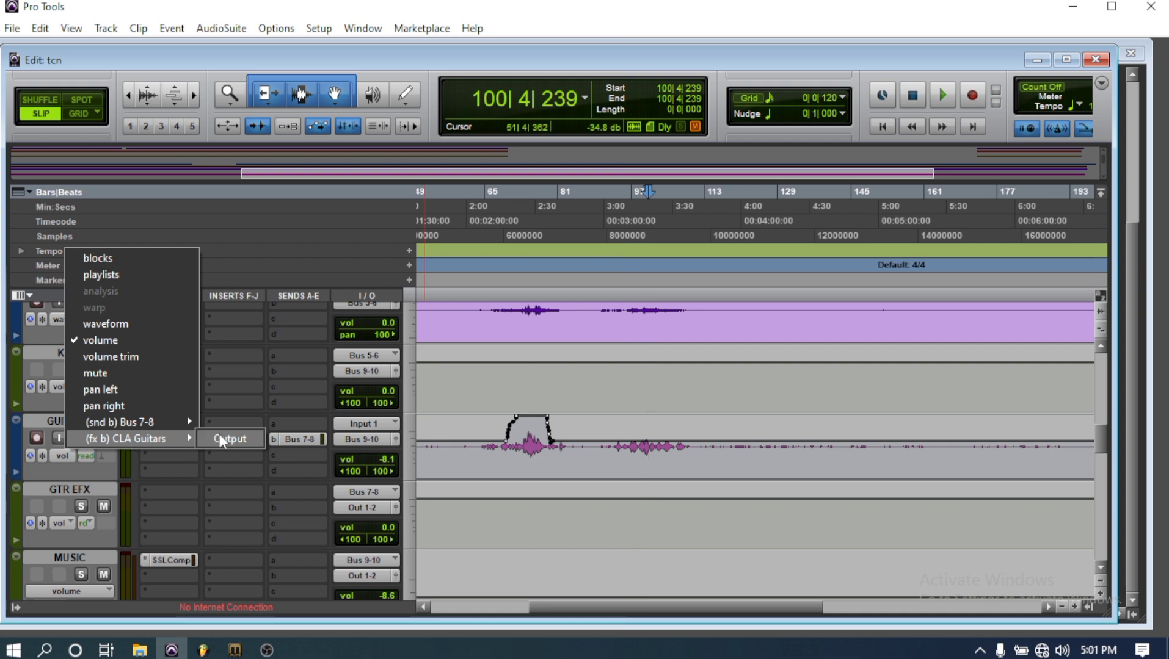
left_click(232, 439)
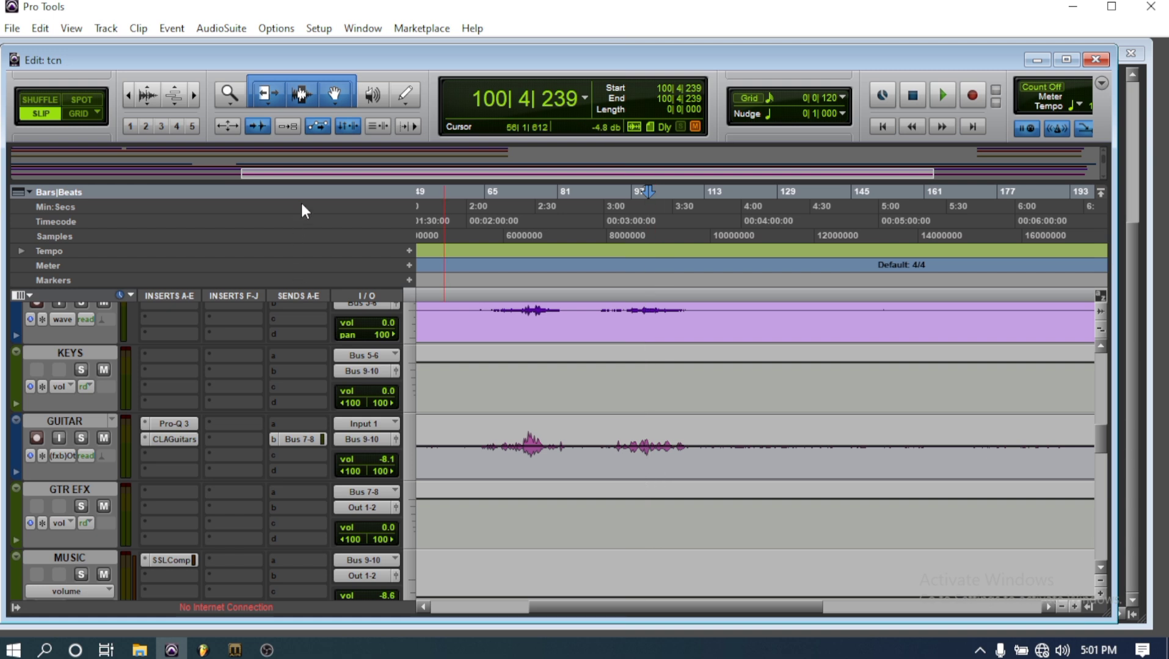
left_click(400, 91)
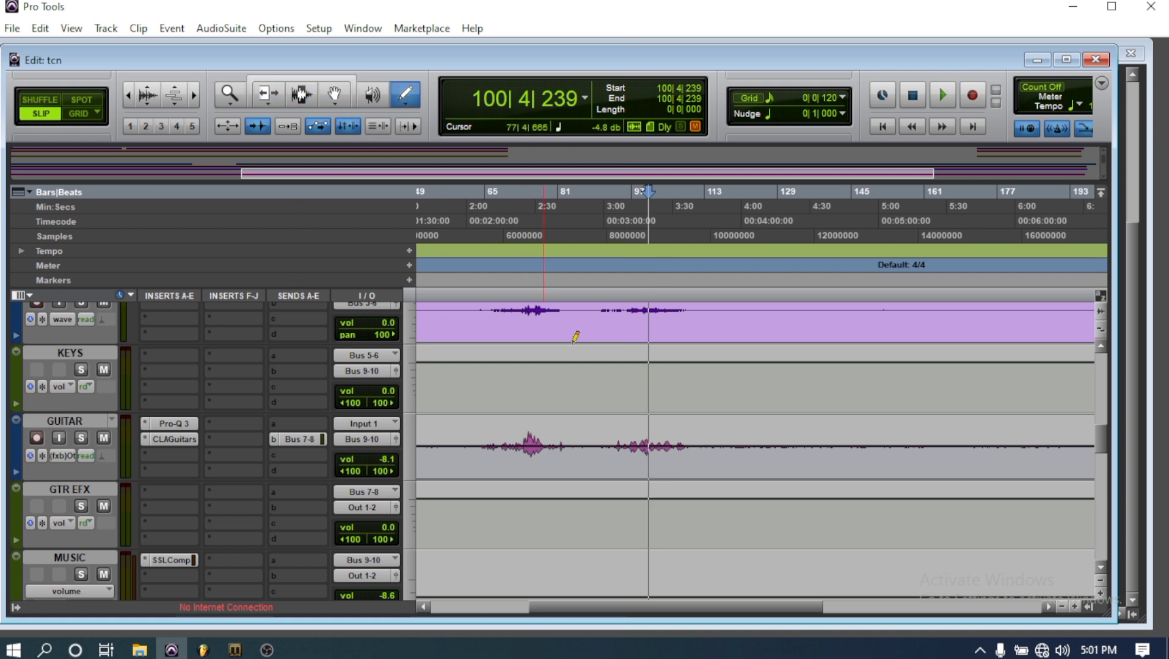
left_click(685, 444)
left_click(688, 446)
left_click_drag(599, 607, 726, 618)
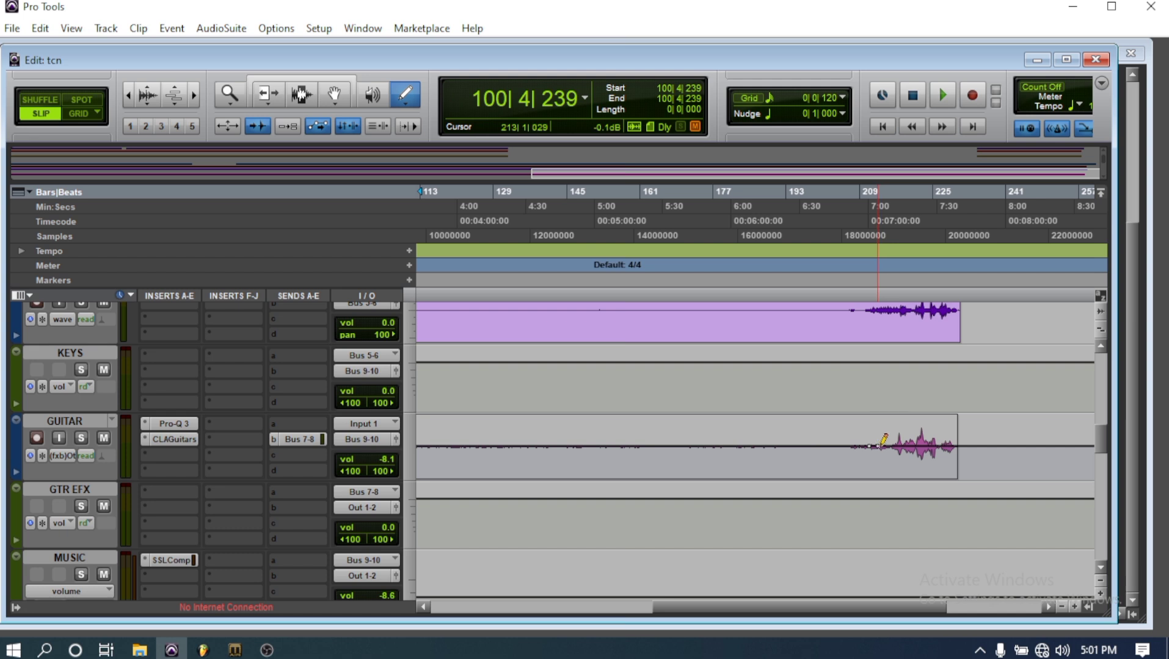
Step: With the Smart Tool, raise the two inner breakpoints so the CLA Guitars Output automation is boosted from about bar 110 to bar 211
left_click(340, 80)
left_click_drag(696, 608, 647, 608)
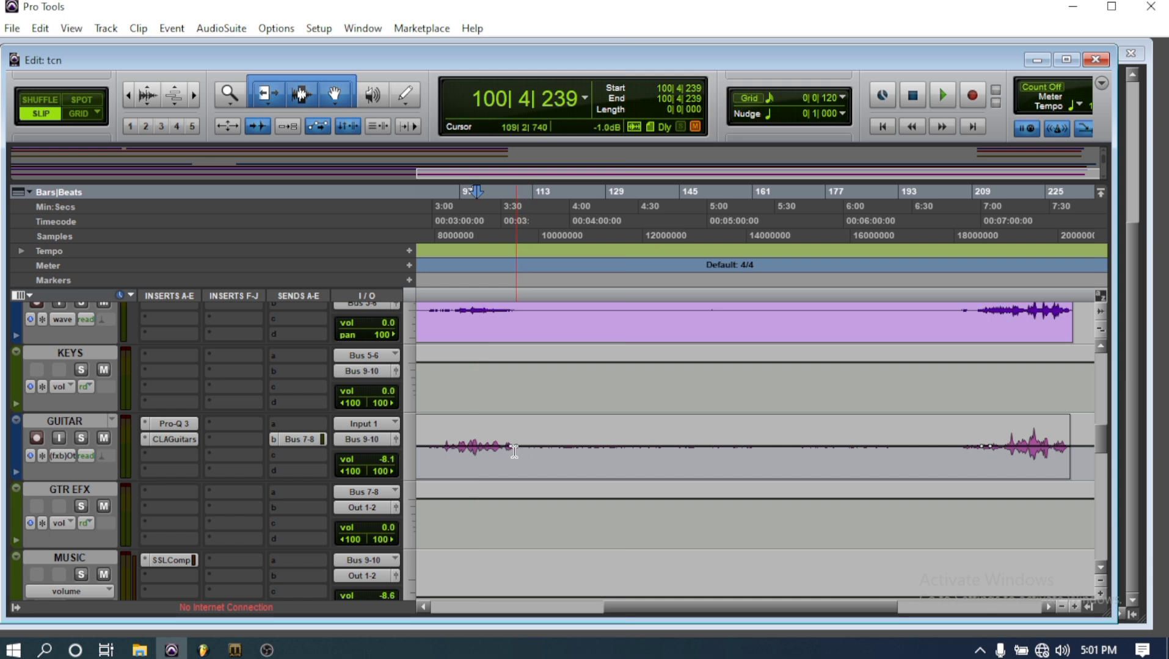
left_click_drag(519, 452, 518, 420)
left_click_drag(985, 446, 980, 421)
left_click_drag(821, 607, 806, 607)
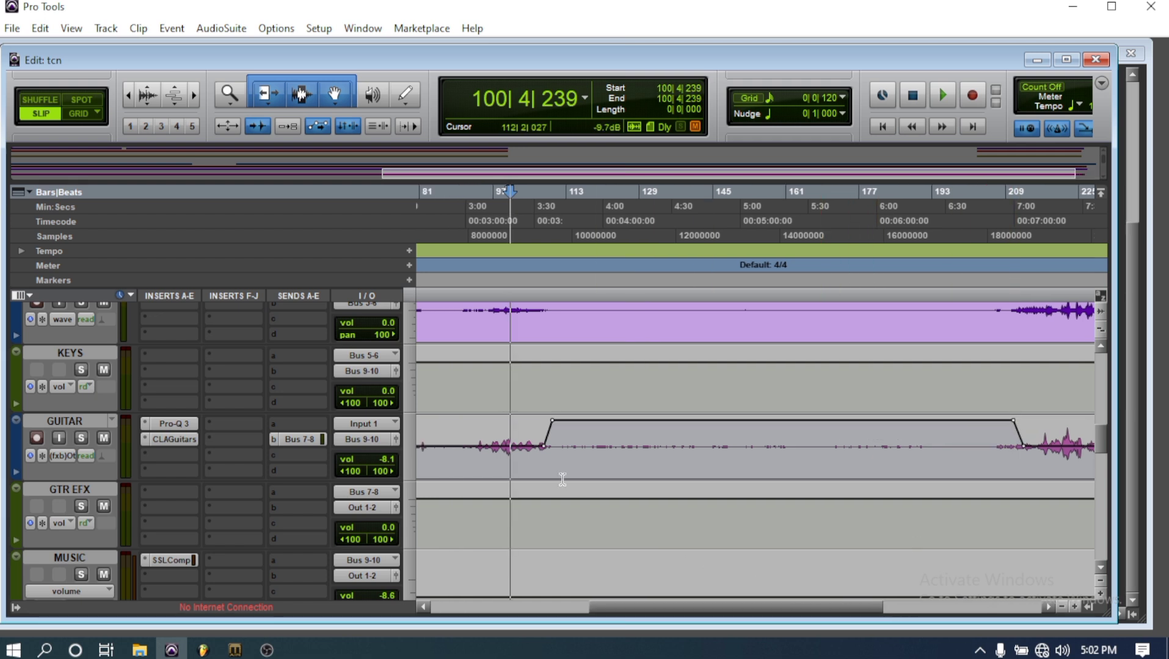
Step: Listen to the Output automation from bar 100 and again from about bar 201 past its drop, and stop playback
left_click(939, 97)
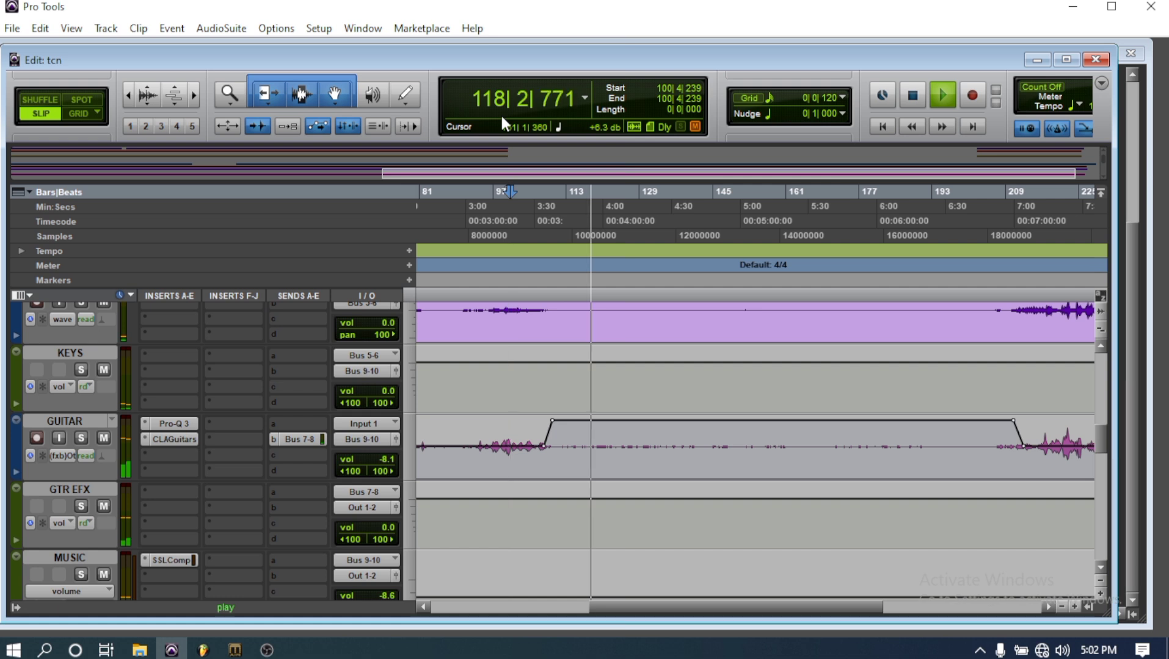
left_click(970, 193)
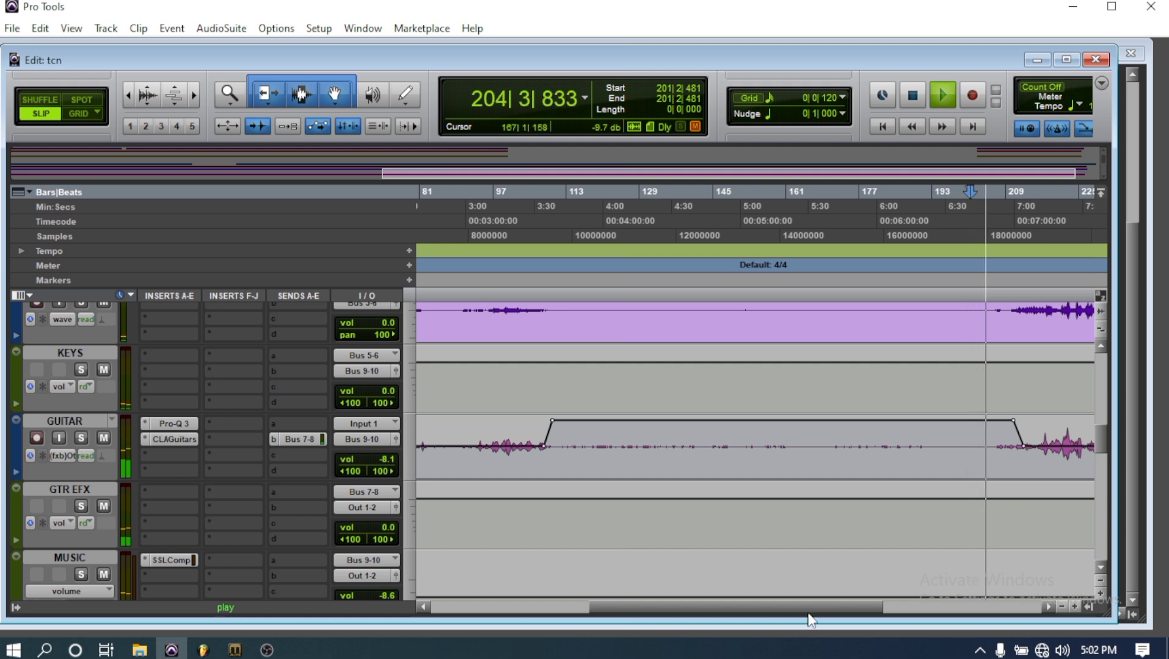
left_click_drag(800, 610, 833, 620)
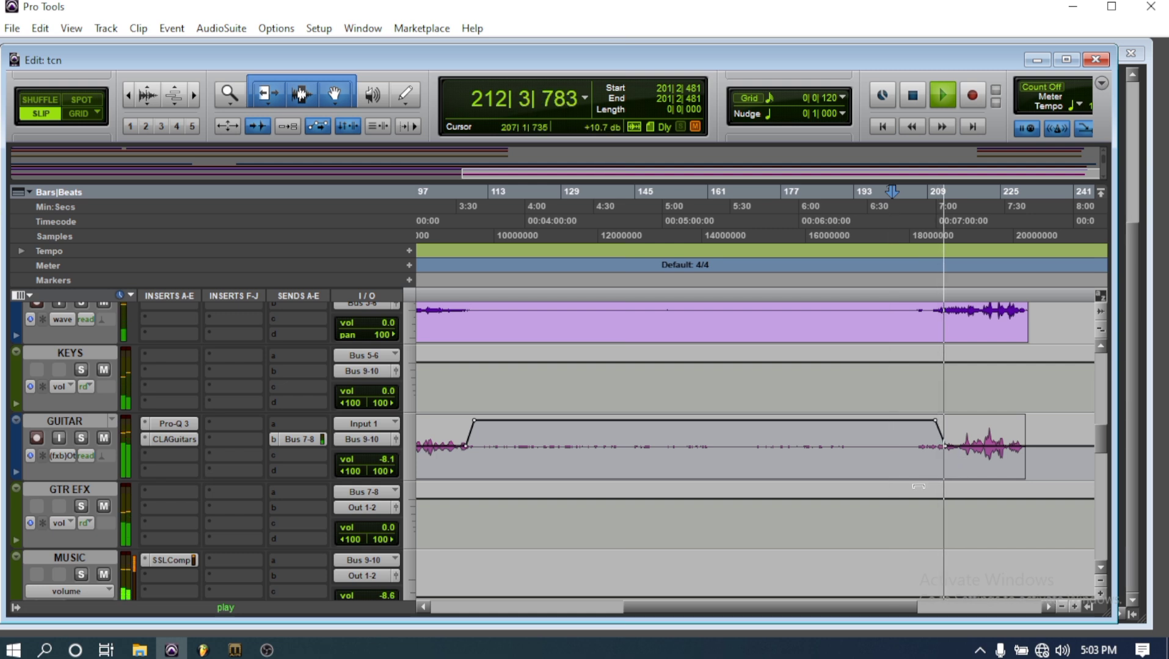
left_click(911, 96)
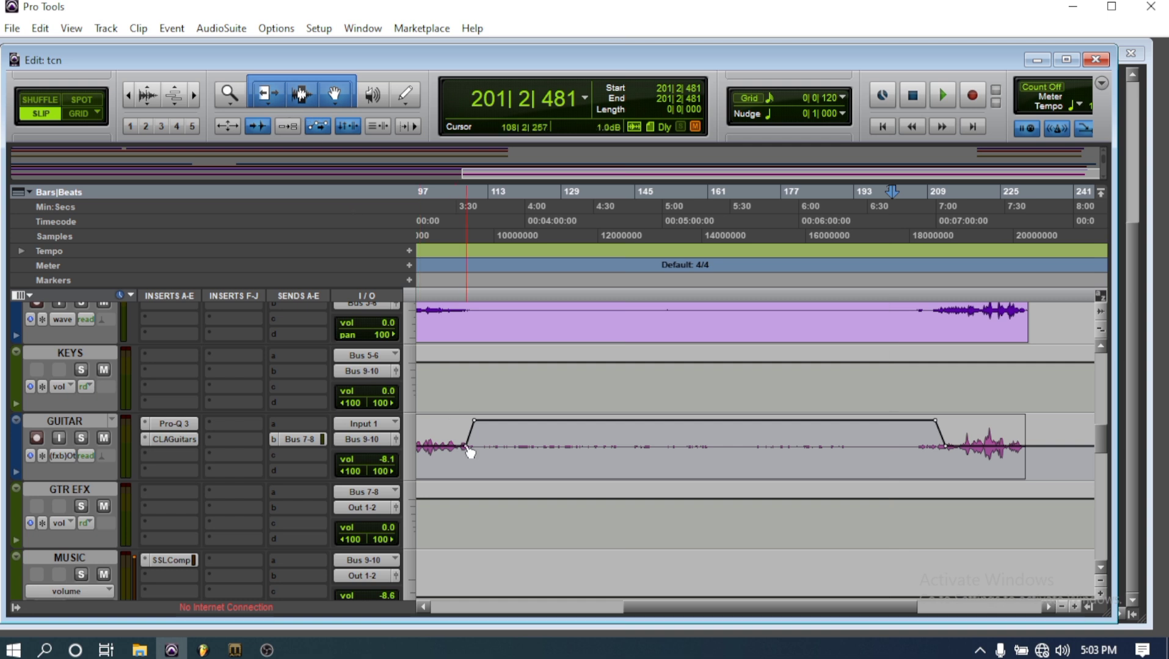
Step: Delete the CLA Guitars Output automation on the GUITAR track between about bars 105 and 216 and save the session
left_click_drag(454, 438, 959, 446)
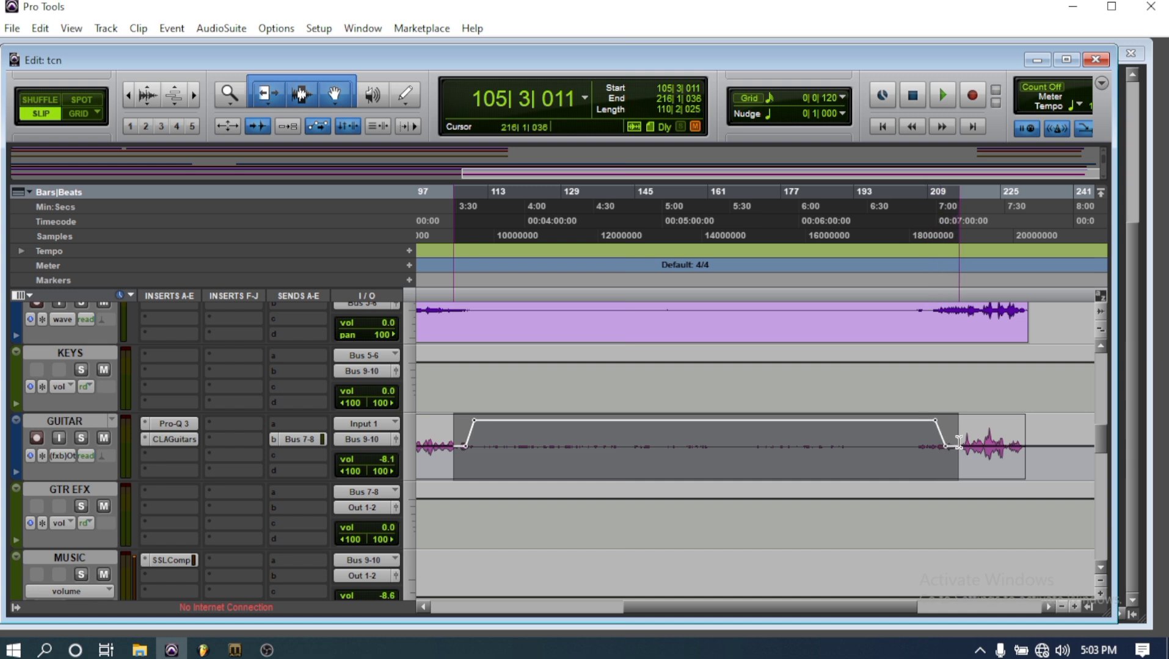
key("Delete")
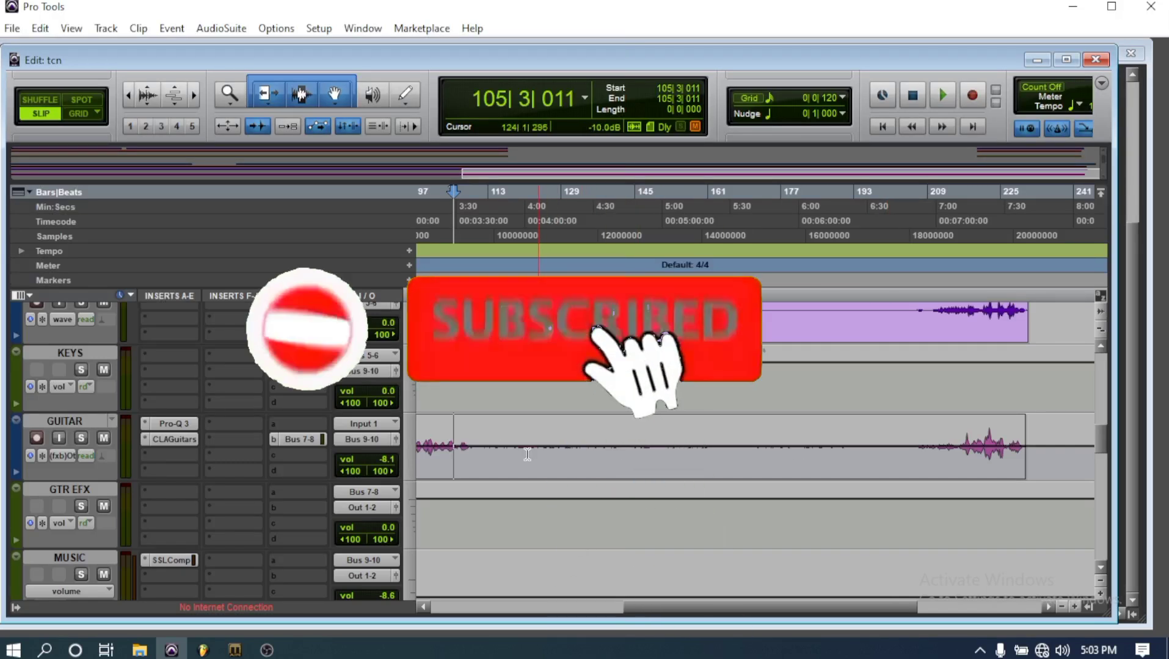
left_click(11, 28)
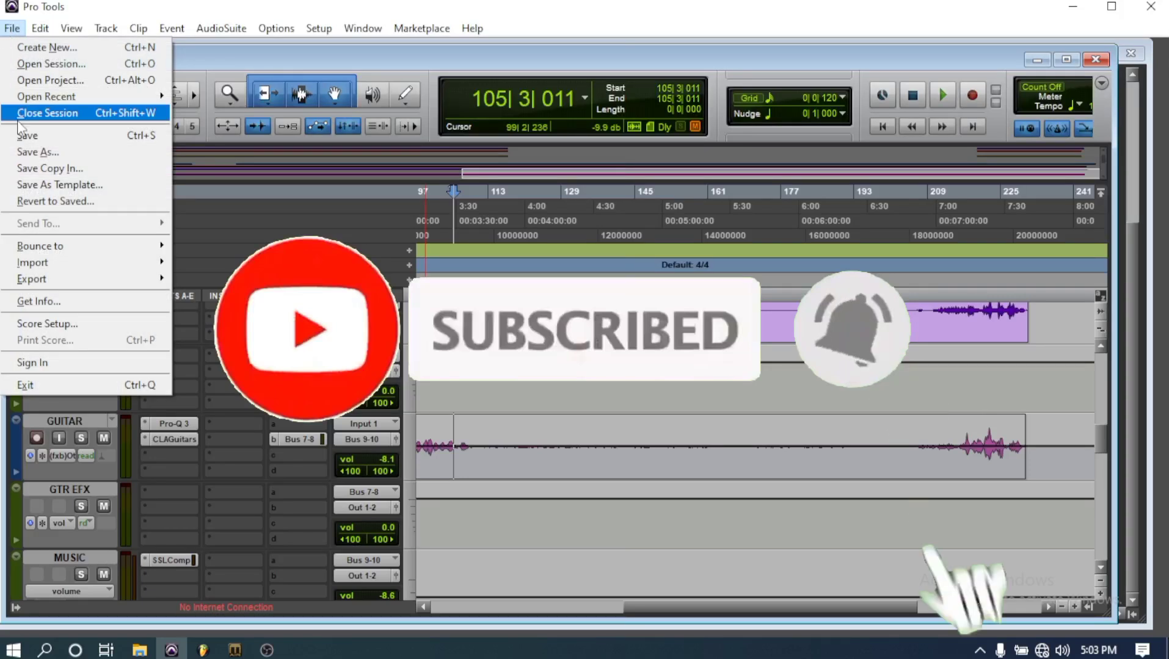
left_click(29, 135)
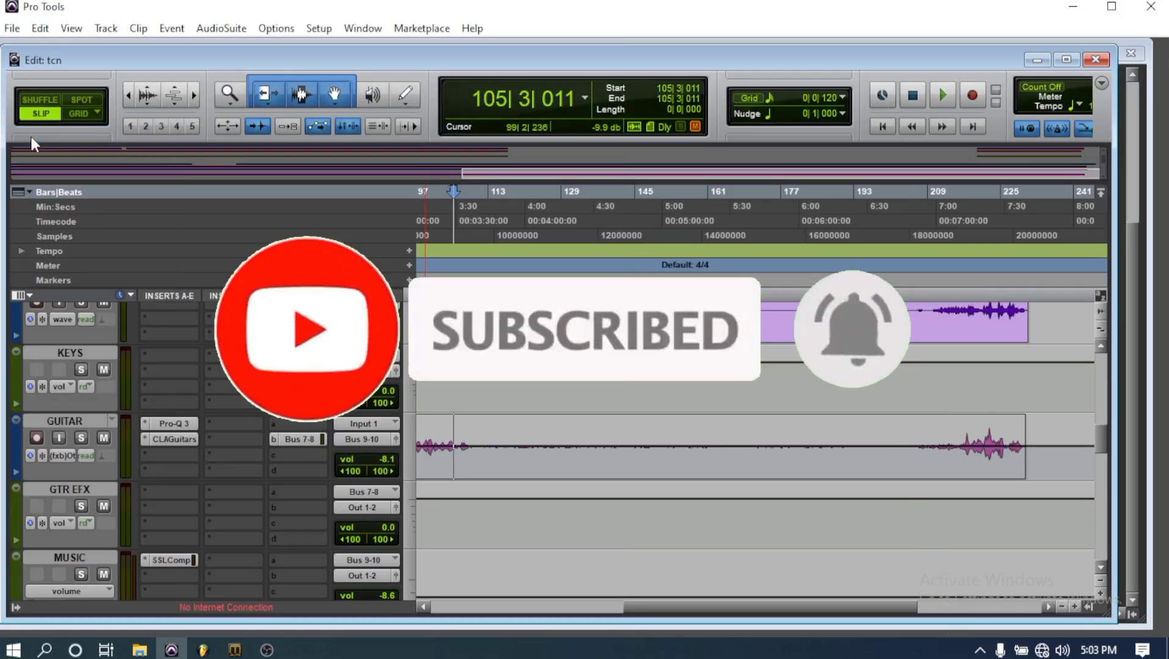